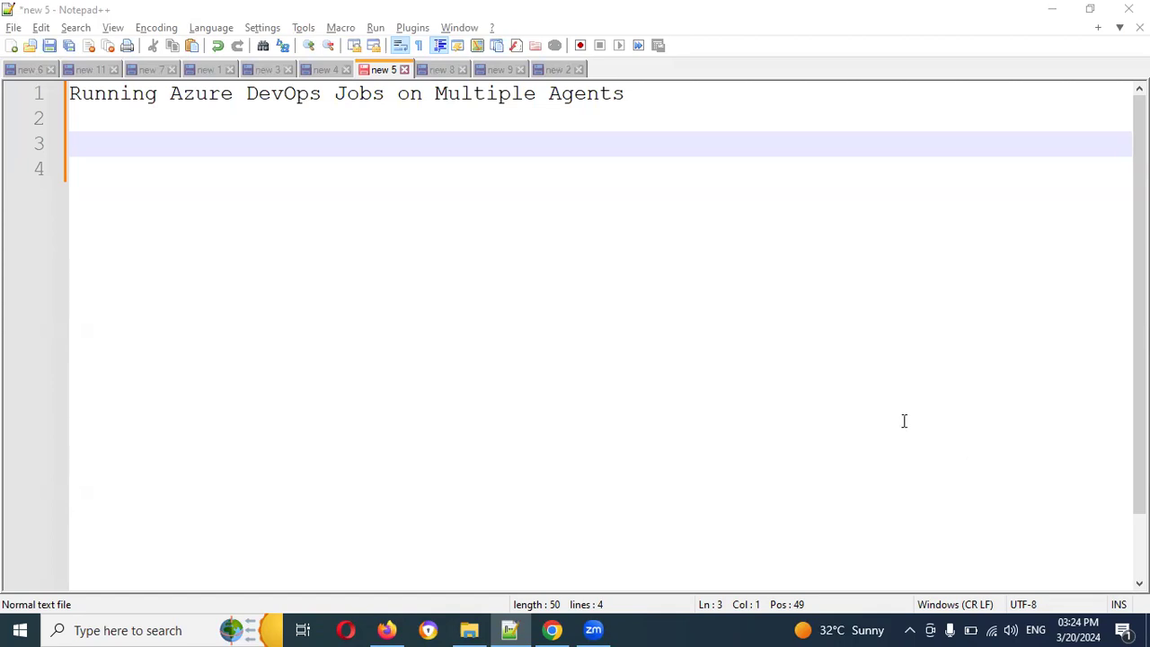
- Switch to Azure DevOps in Firefox and create a new pipeline from the devops-master GitHub repository using the Starter pipeline template
click(393, 629)
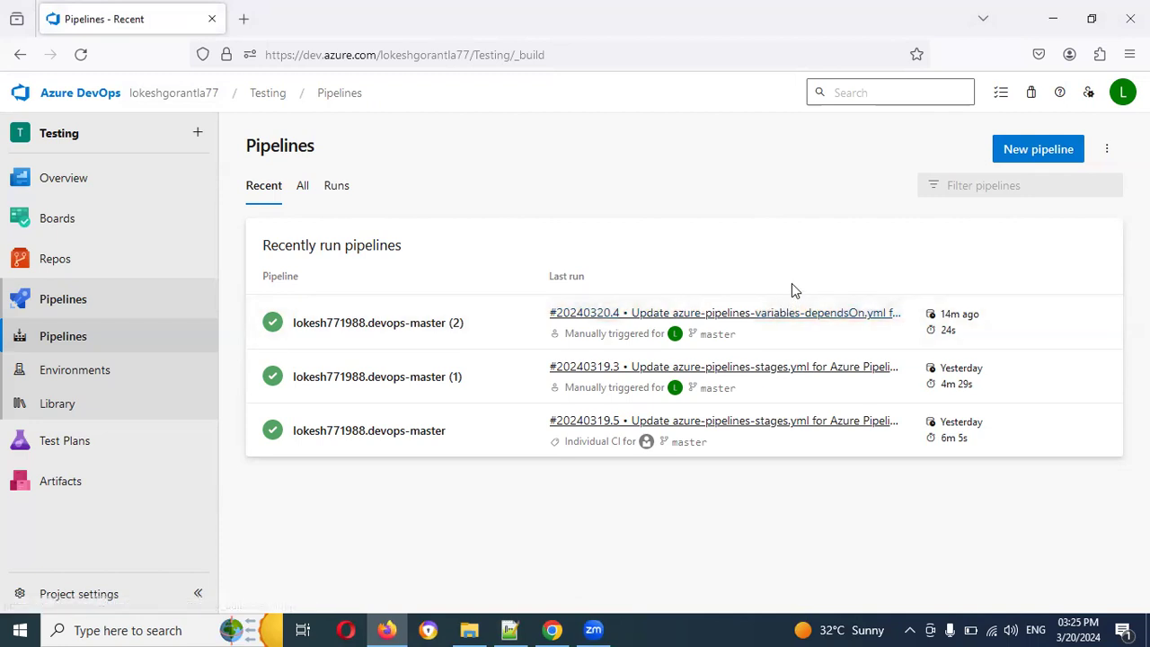
click(1038, 149)
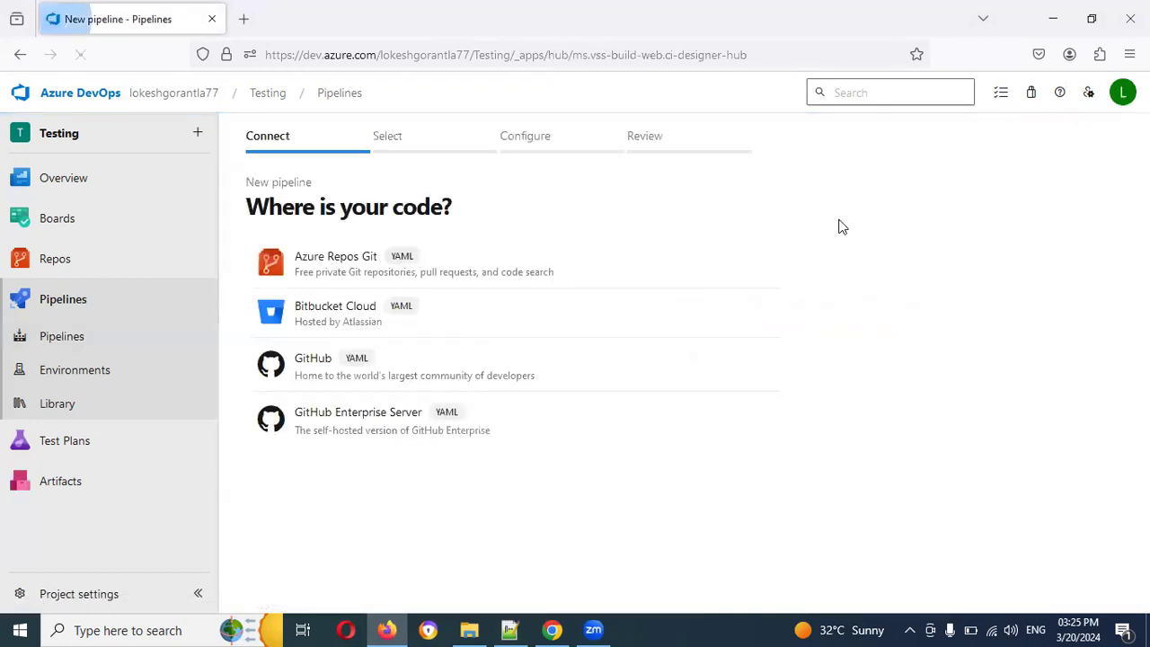
click(295, 376)
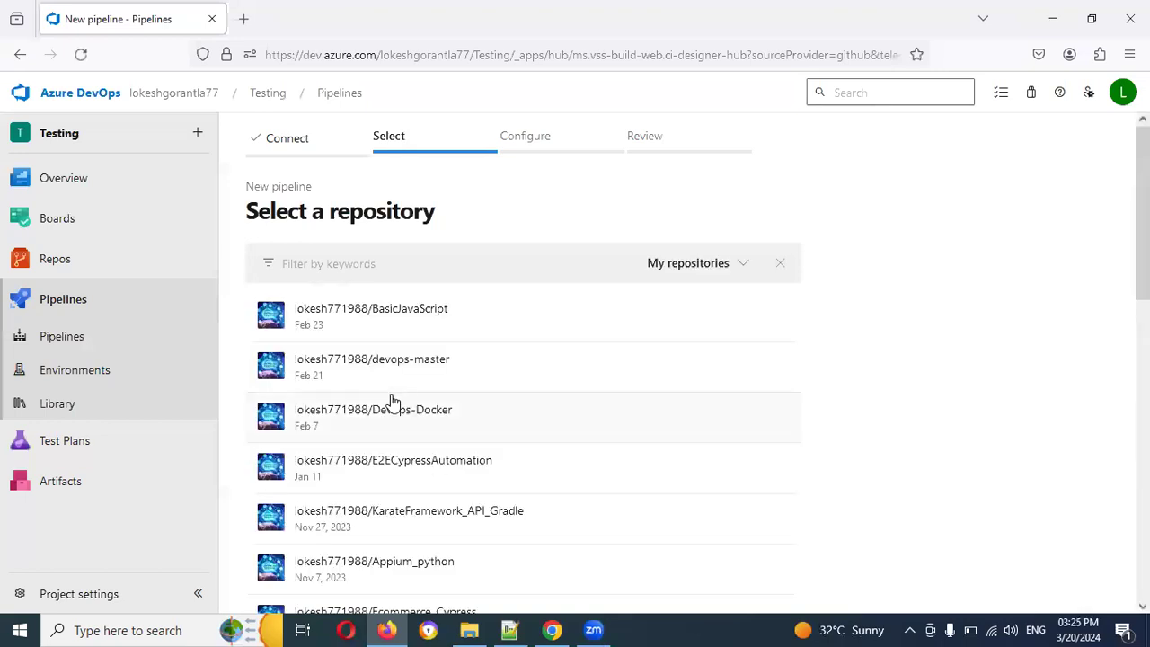
click(377, 363)
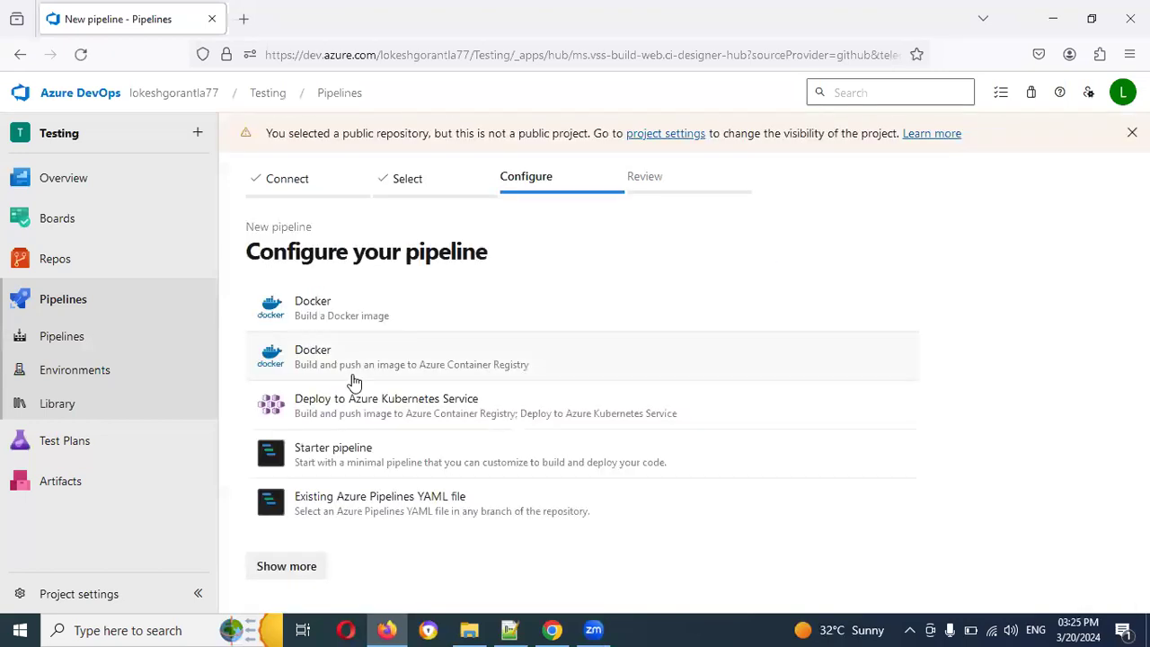
click(338, 463)
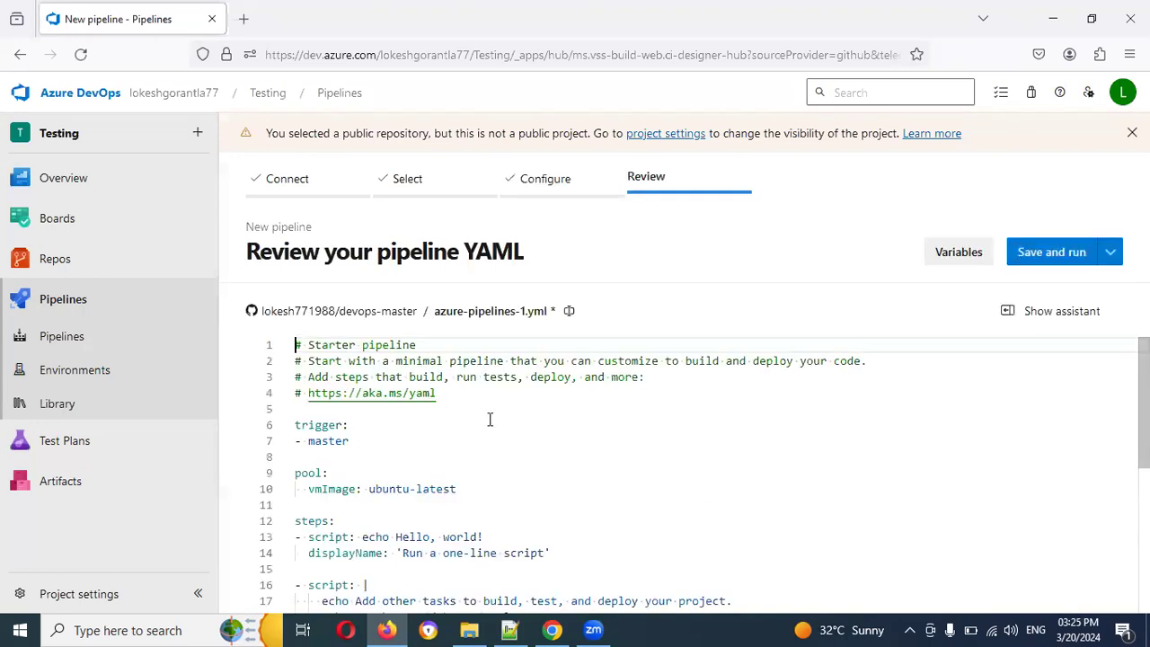
- Look over the starter YAML's pool image and steps, and insert a new line below the master trigger entry
scroll(550, 407, down, 1)
scroll(550, 407, up, 1)
scroll(376, 463, down, 1)
scroll(351, 459, down, 1)
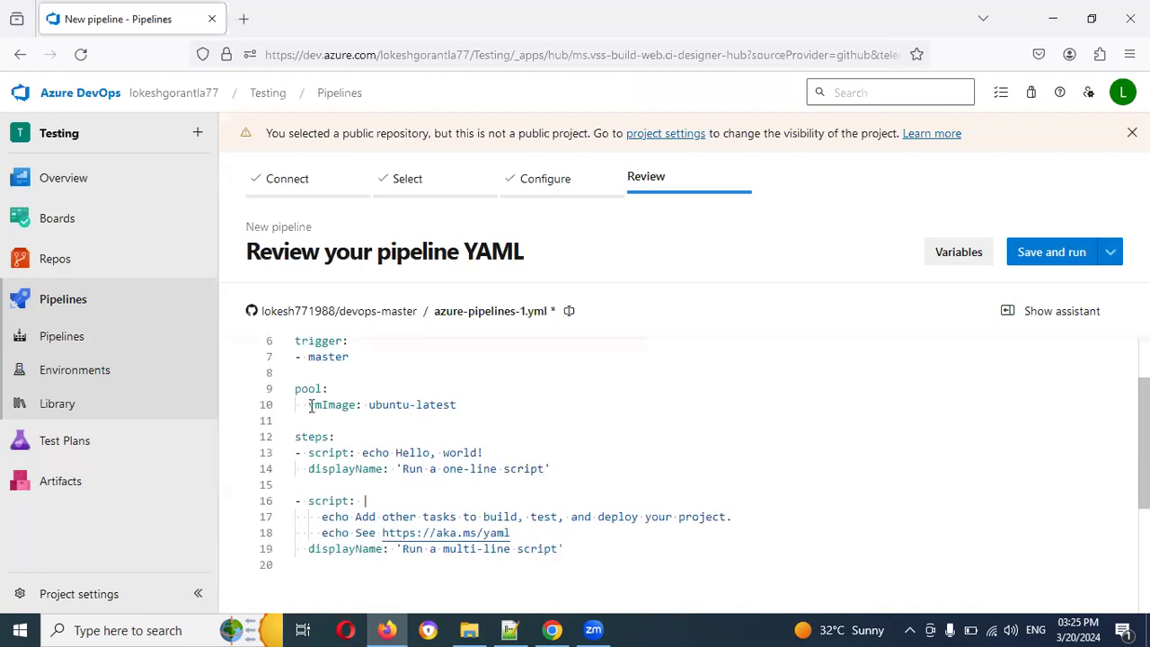
double_click(390, 404)
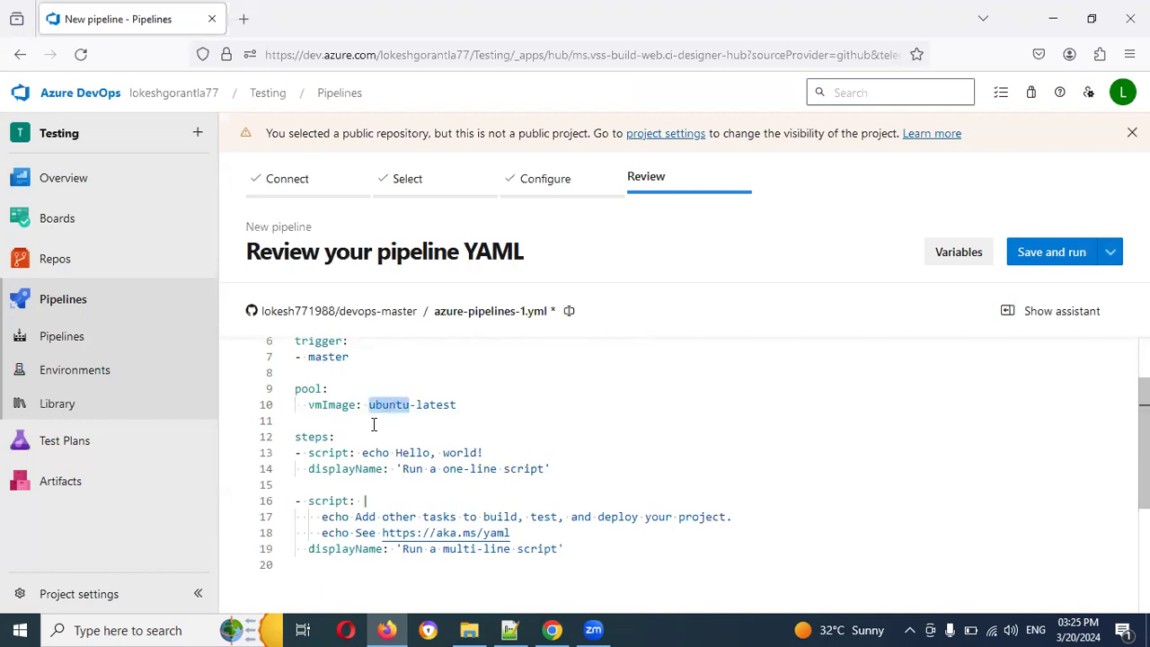
scroll(375, 413, up, 2)
click(372, 440)
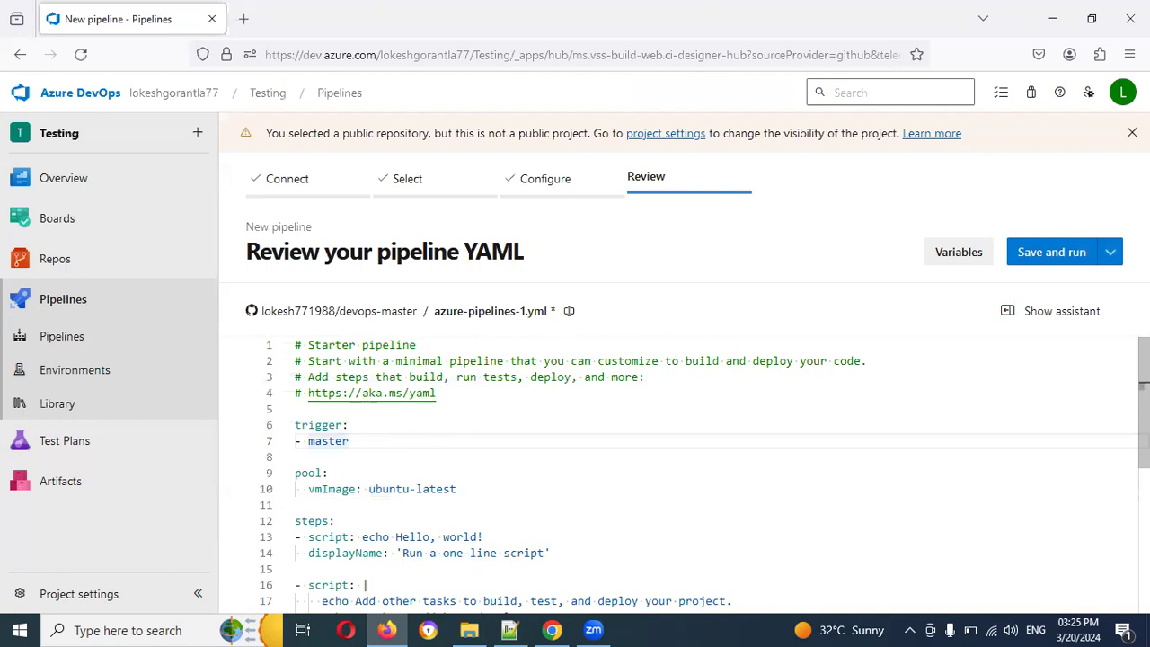
key(Return)
key(ctrl+space)
key(Return)
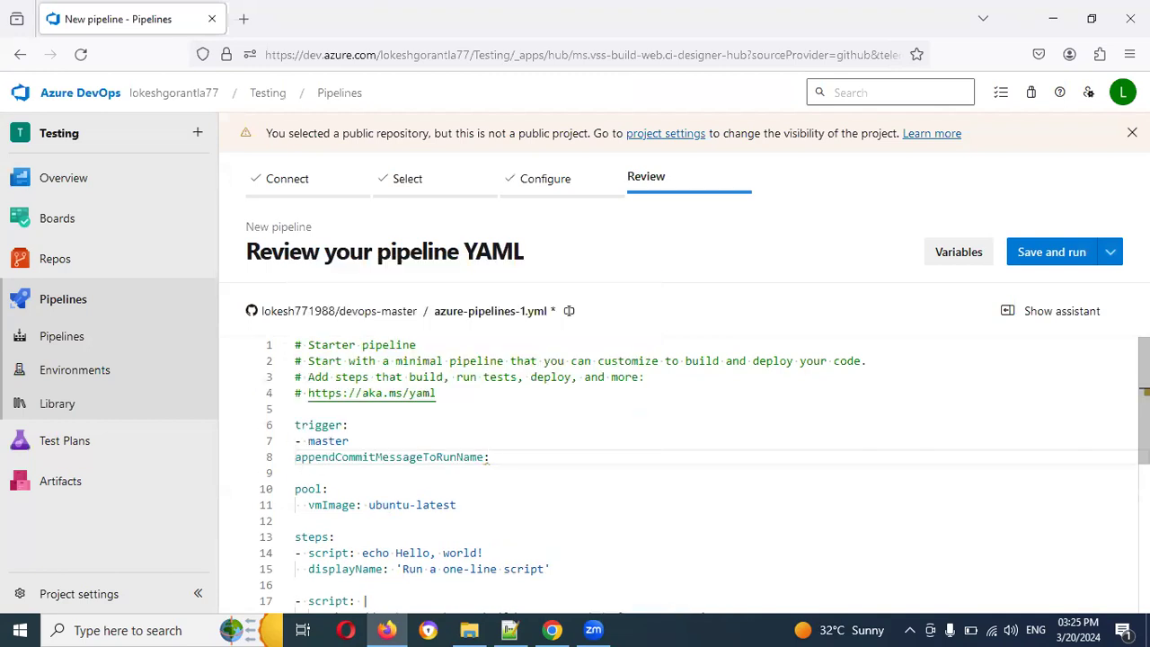
key(BackSpace)
key(BackSpace)
key(BackSpace)
key(BackSpace)
key(BackSpace)
key(BackSpace)
key(BackSpace)
key(BackSpace)
key(BackSpace)
key(BackSpace)
key(BackSpace)
key(BackSpace)
key(BackSpace)
key(BackSpace)
key(BackSpace)
key(BackSpace)
key(BackSpace)
key(BackSpace)
key(BackSpace)
key(BackSpace)
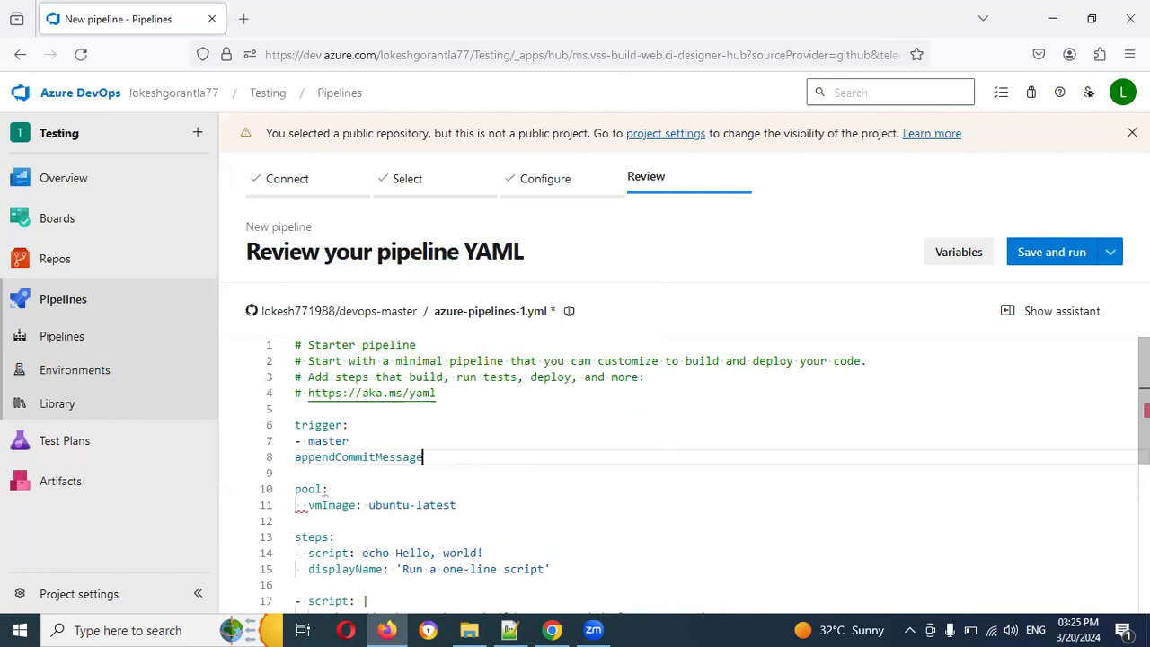
key(BackSpace)
key(BackSpace)
key(BackSpace)
key(BackSpace)
key(BackSpace)
key(BackSpace)
- Add a top-level strategy key below the trigger section, separated by a blank line, and start a new line under it
key(Return)
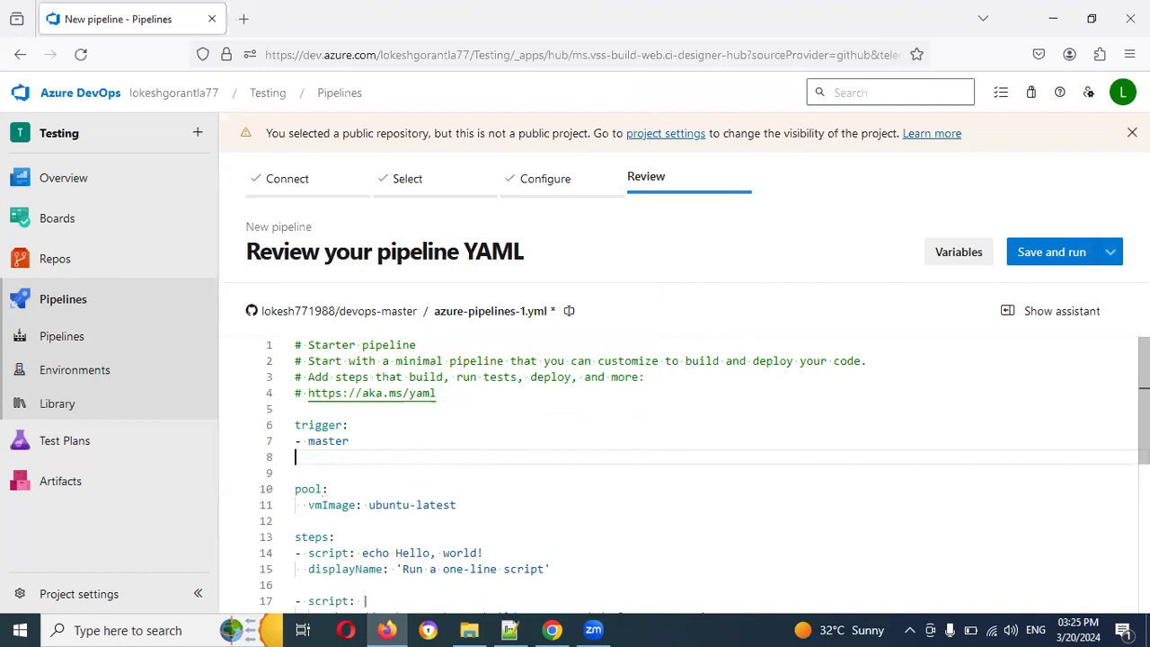
key(ctrl+space)
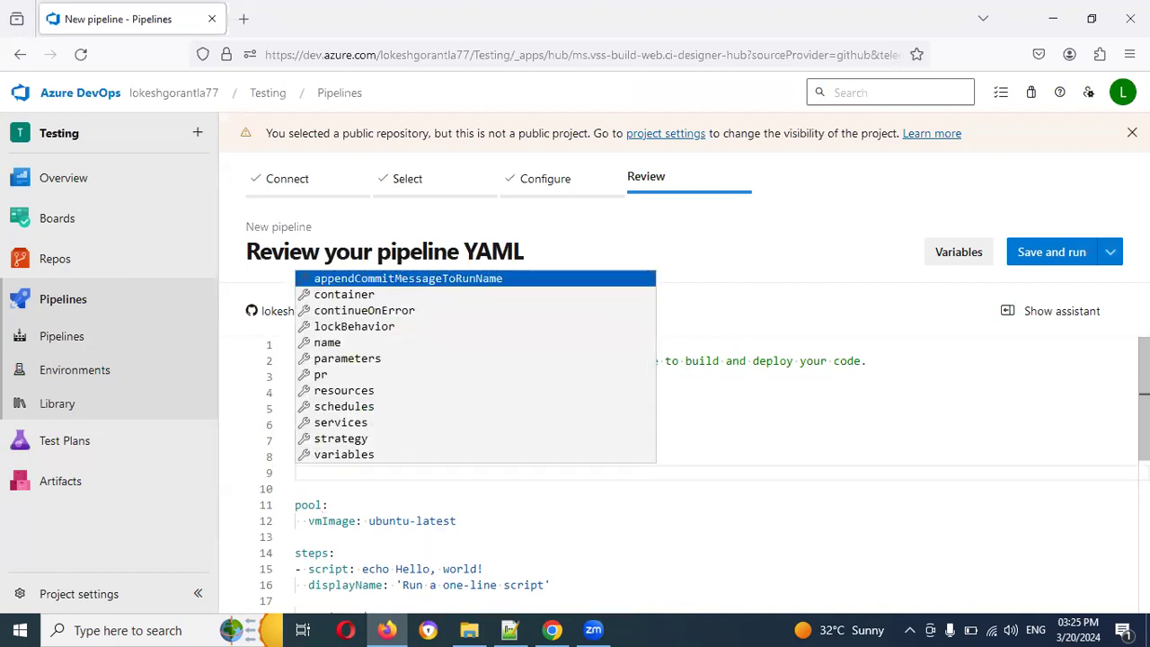
text(strategy:)
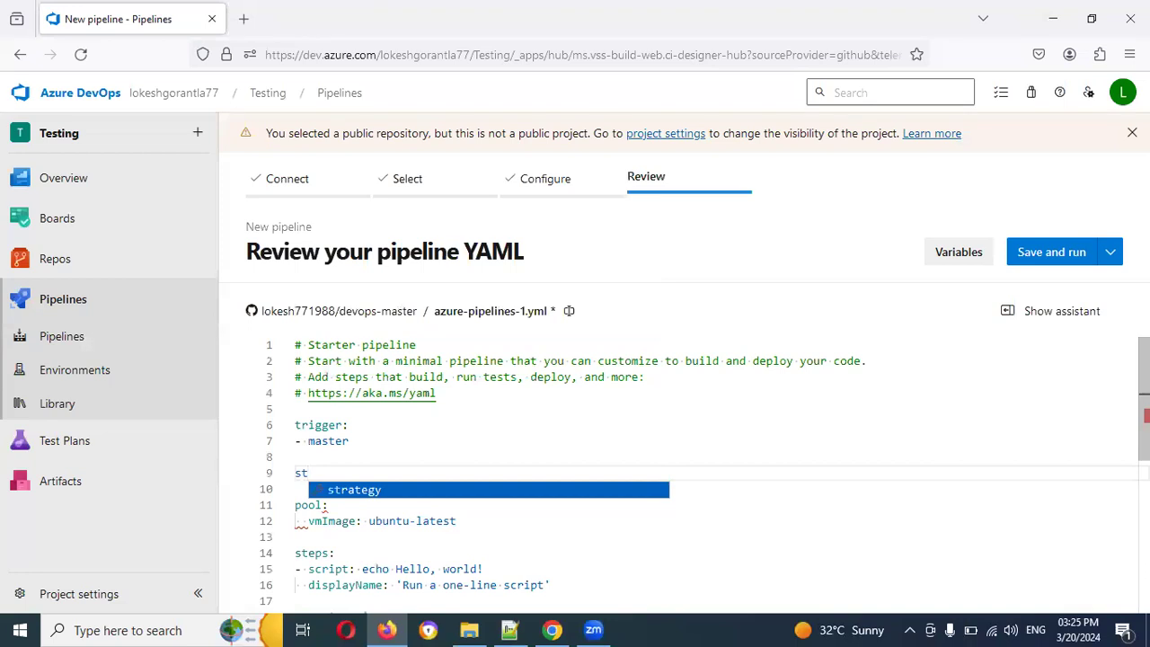
key(Return)
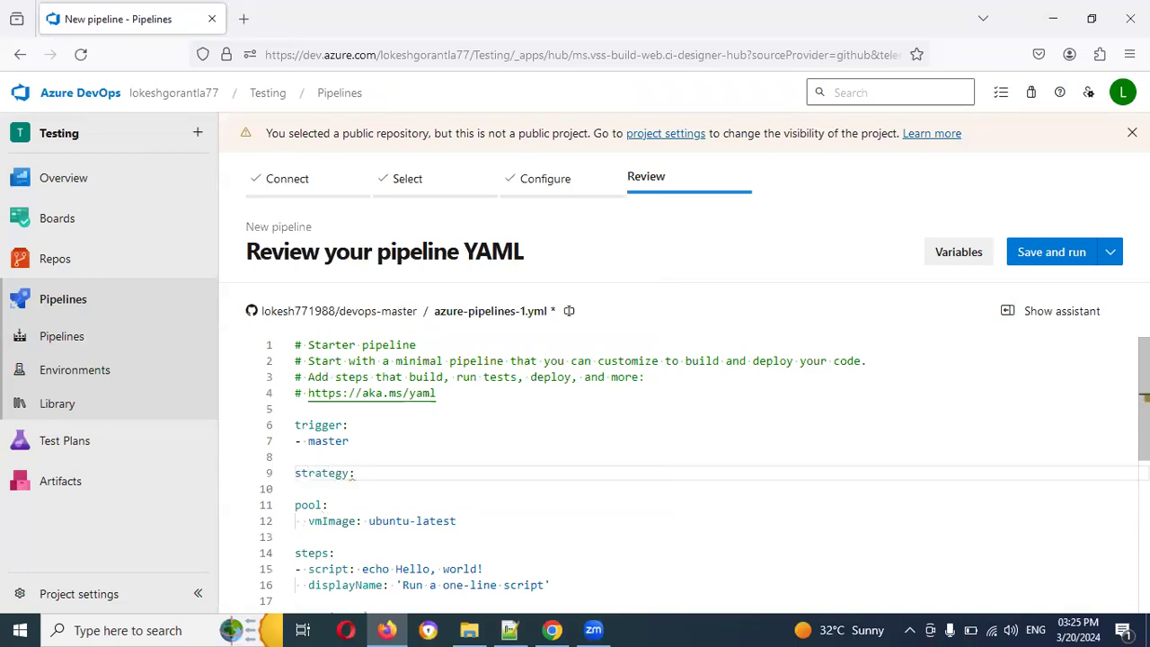
key(Return)
key(Return)
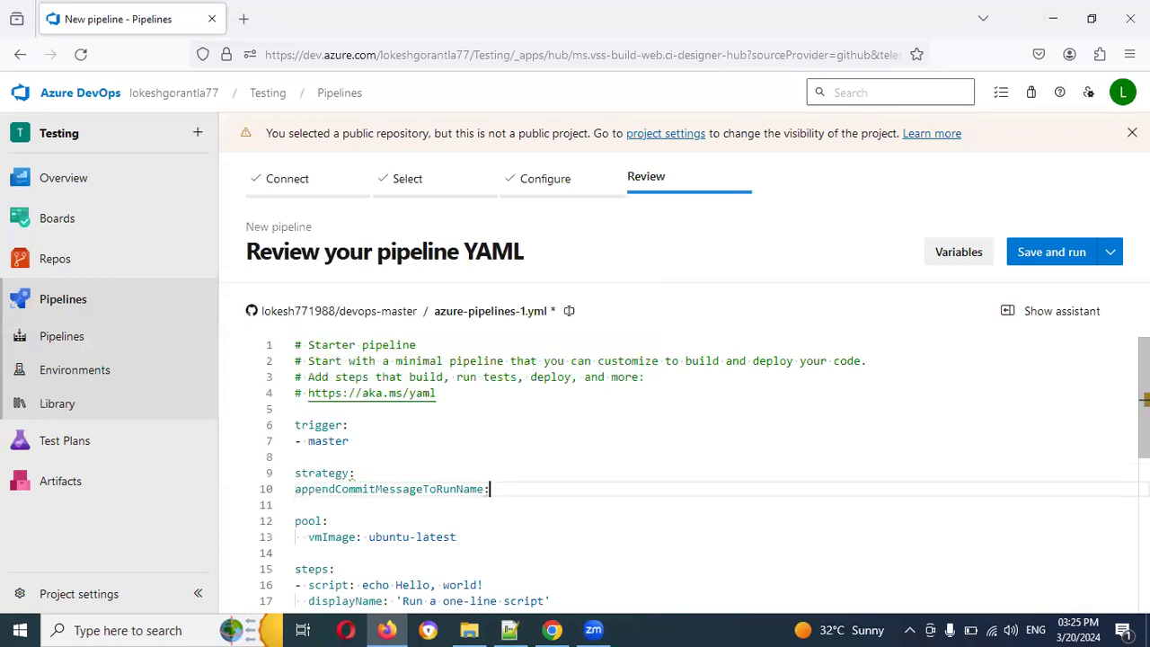
key(BackSpace)
key(BackSpace)
key(BackSpace)
key(BackSpace)
key(BackSpace)
key(BackSpace)
key(BackSpace)
key(BackSpace)
key(BackSpace)
key(BackSpace)
key(BackSpace)
key(BackSpace)
key(BackSpace)
key(BackSpace)
key(BackSpace)
key(BackSpace)
key(BackSpace)
key(BackSpace)
key(BackSpace)
key(BackSpace)
key(BackSpace)
key(BackSpace)
key(BackSpace)
key(BackSpace)
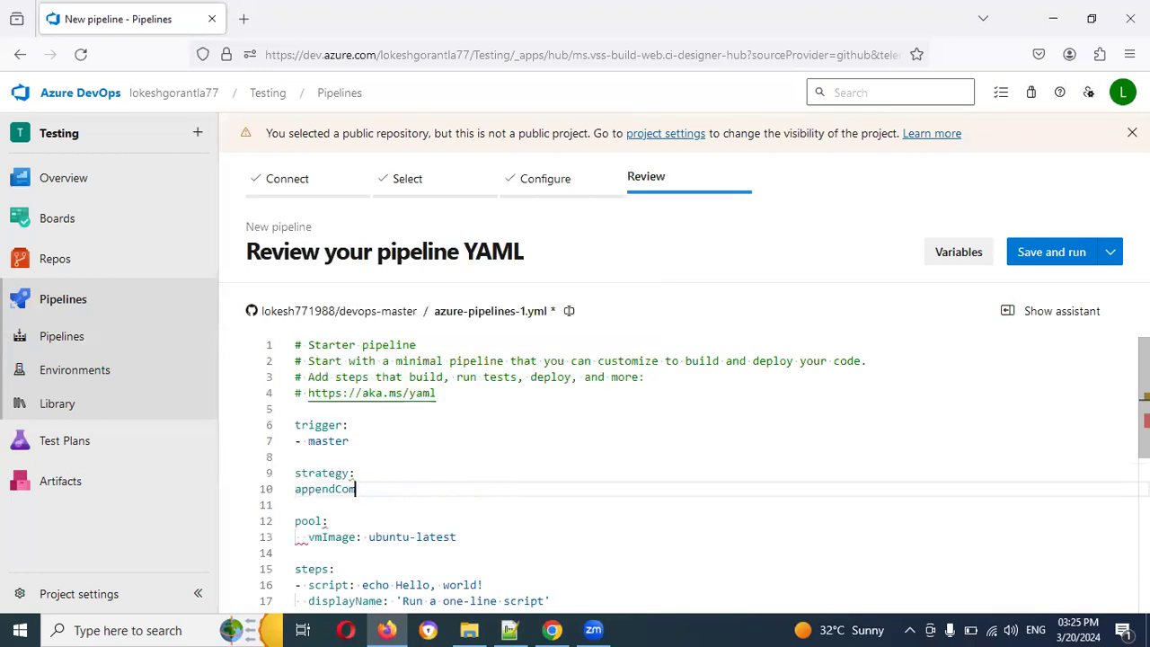
- Nest a matrix key under strategy and add a linux entry inside the matrix
key(Tab)
text(matrix:)
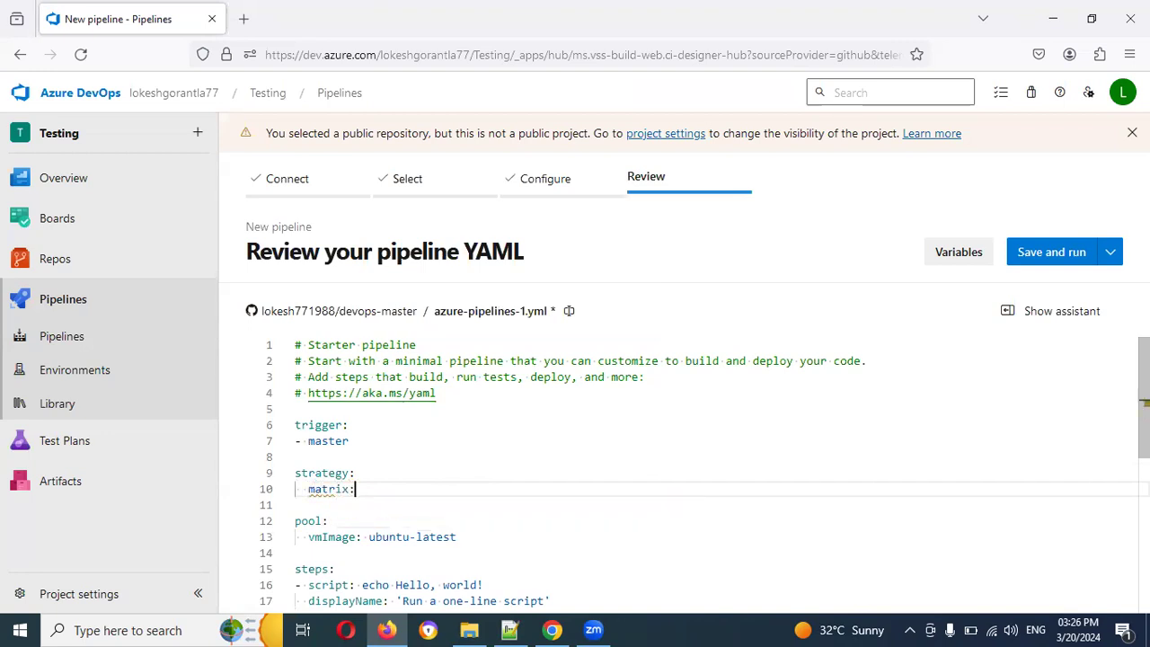
key(Return)
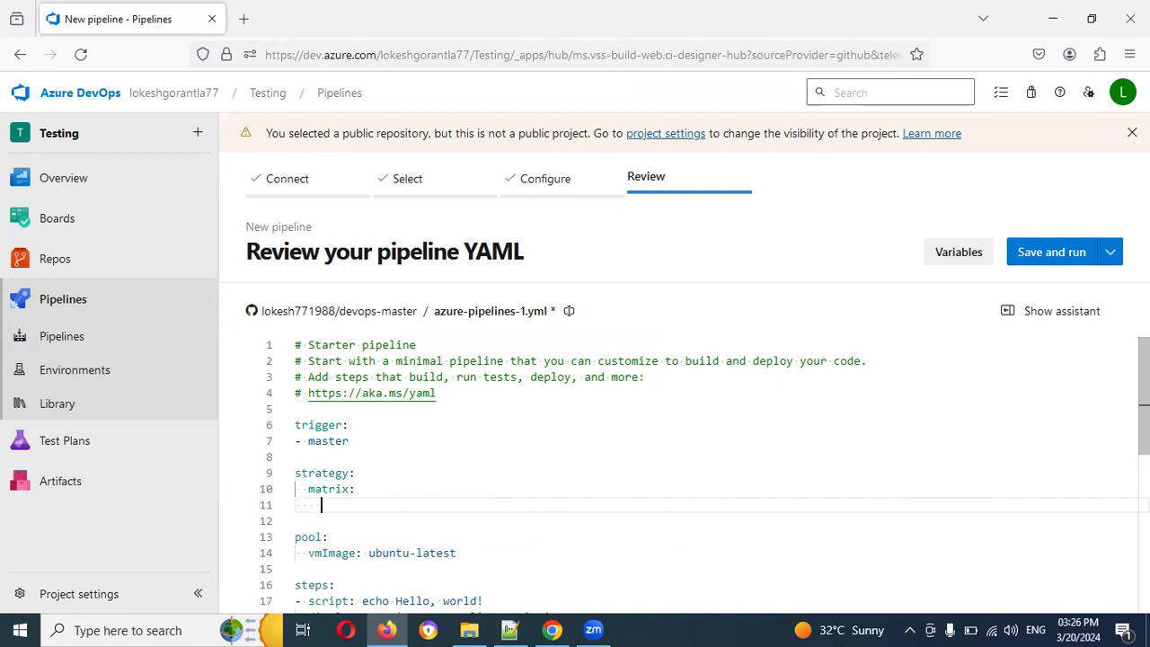
text(linux:)
key(Return)
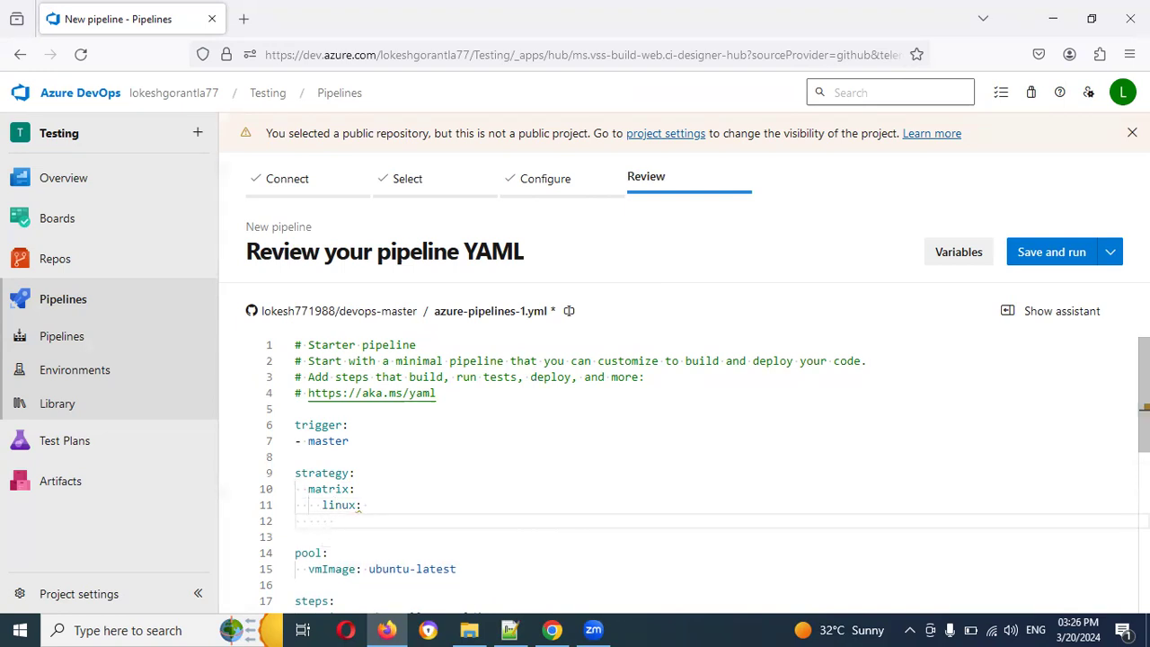
- Give the linux entry an operatingSystem variable of 'ubuntu-latest', moving that value out of the pool's vmImage setting
text(operatingSystem:)
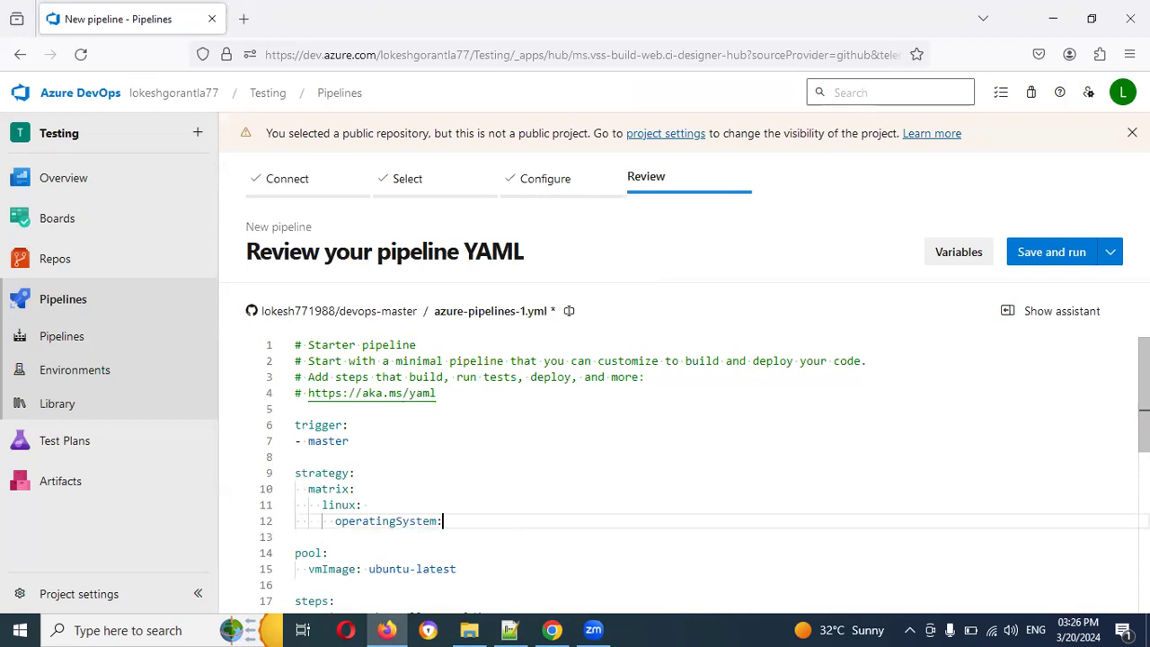
text( '')
drag(369, 570, 459, 566)
key(ctrl+c)
key(BackSpace)
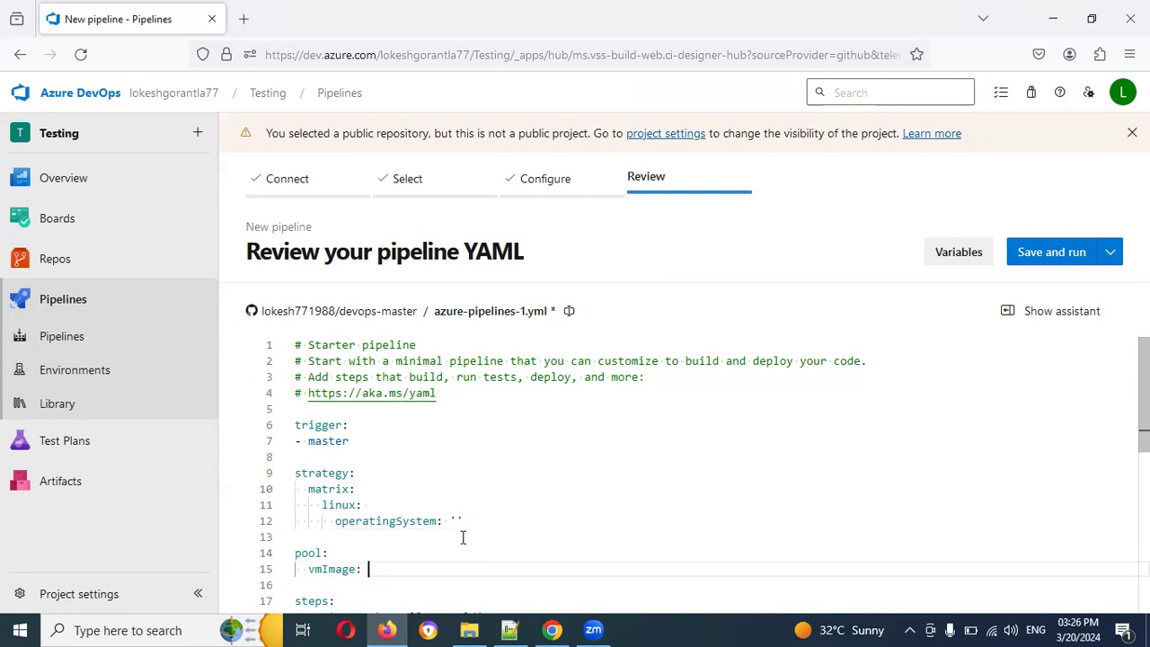
click(456, 521)
key(ctrl+v)
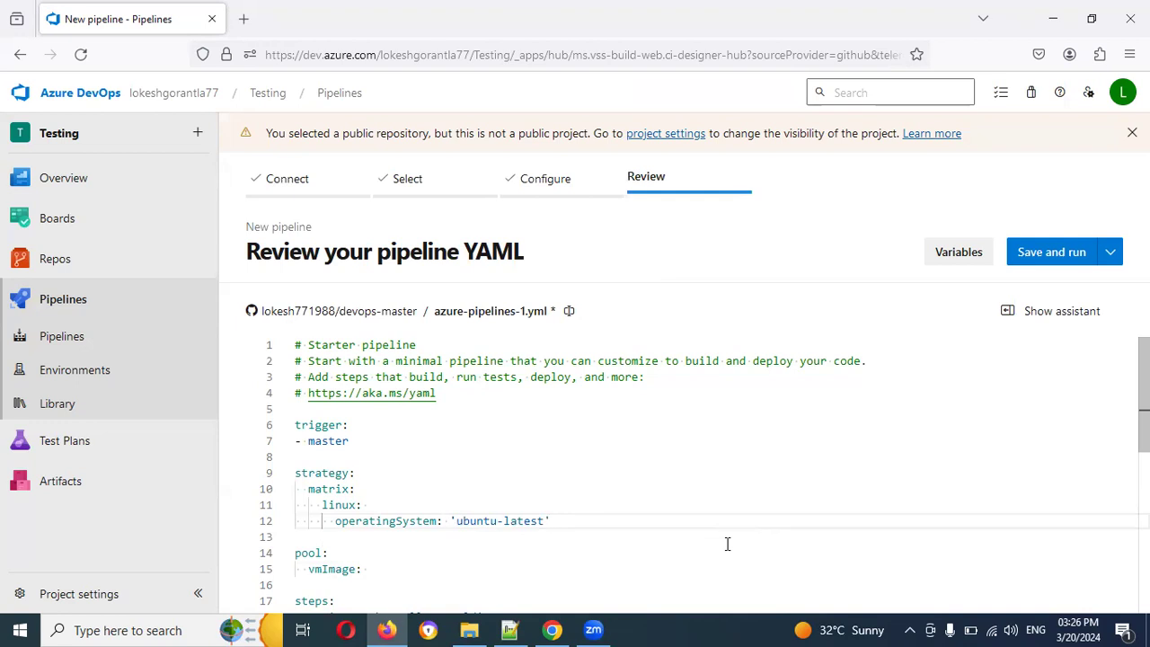
- Add a mac entry to the matrix below linux and nest a copy of the linux operatingSystem line under it
key(Return)
key(BackSpace)
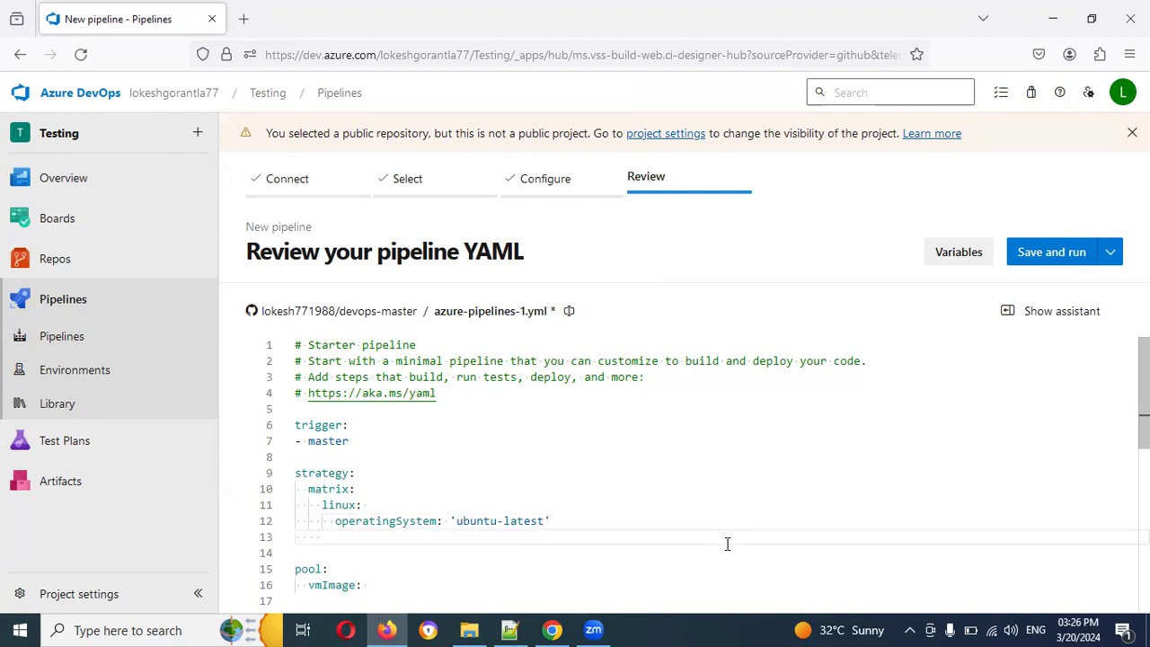
text(mac:)
key(Up)
key(Home)
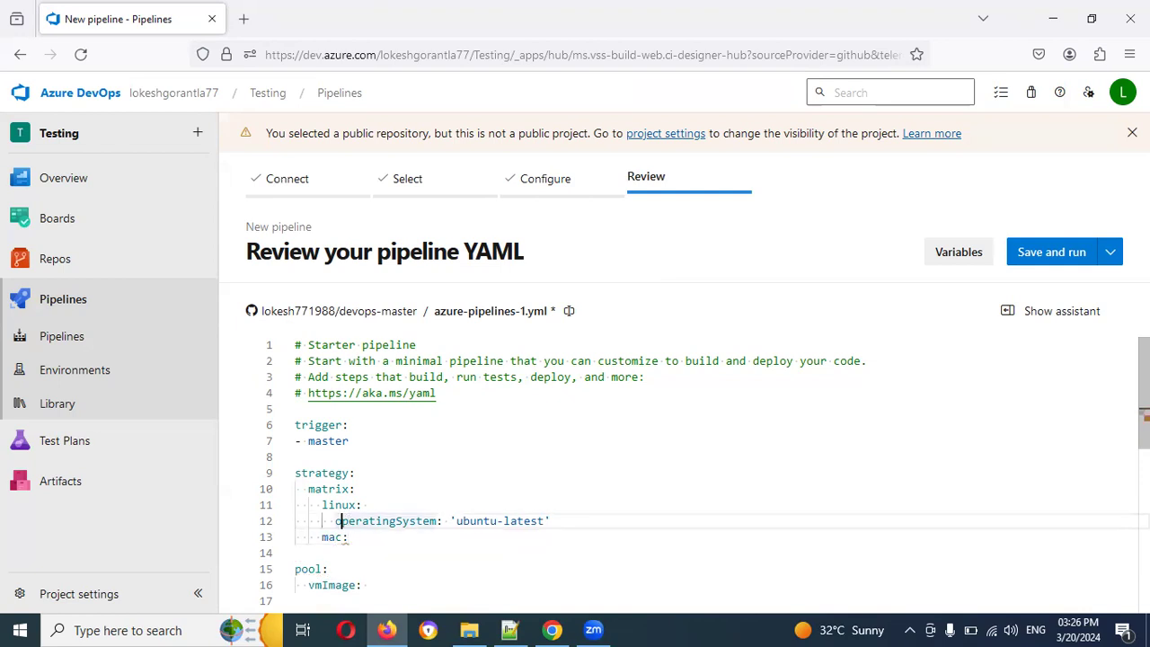
drag(334, 520, 550, 521)
key(ctrl+c)
key(Down)
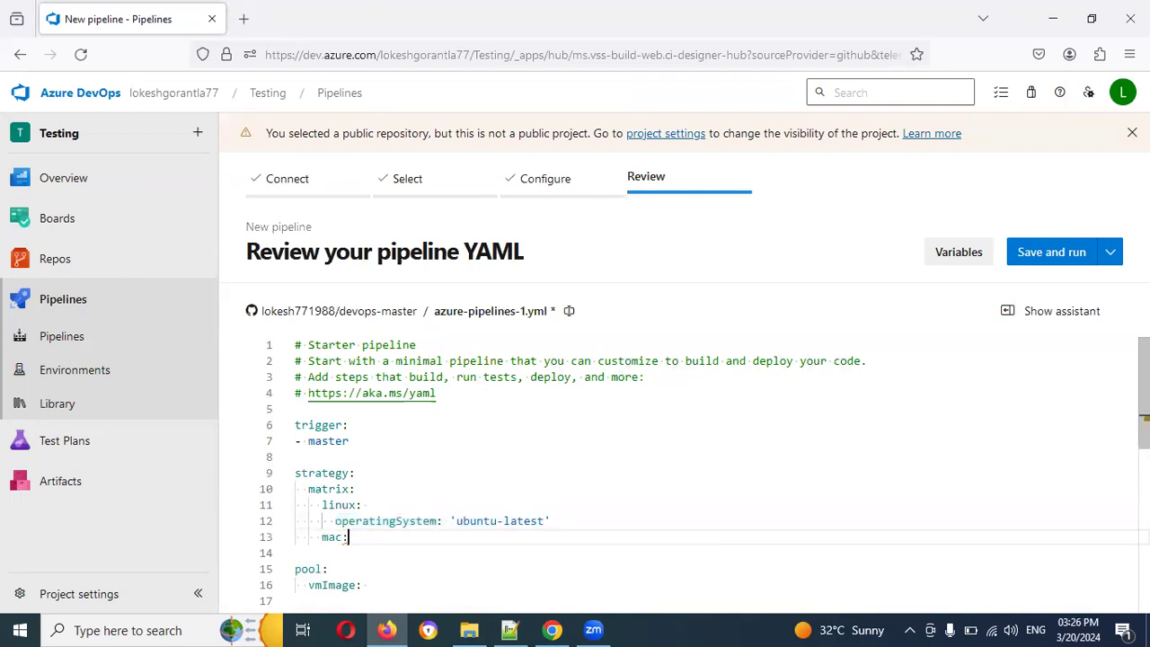
key(Return)
key(Tab)
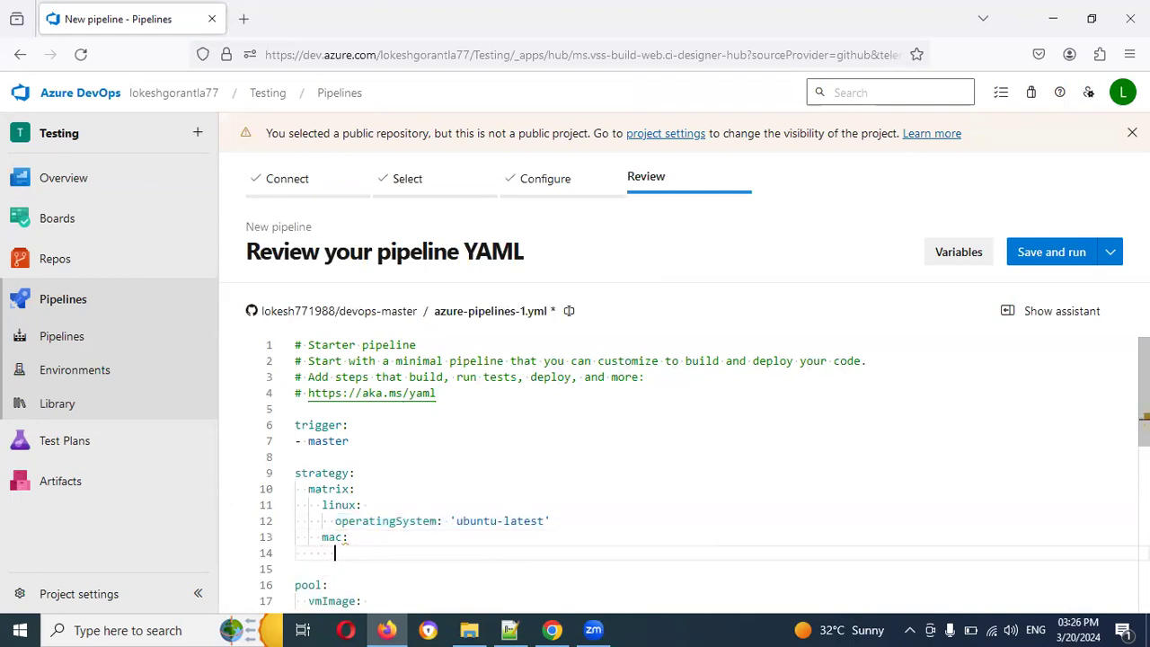
key(ctrl+v)
- Change the mac entry's operatingSystem value to 'macos-latest'
key(Left)
key(Left)
key(Left)
key(Left)
key(Left)
key(Left)
key(Left)
key(Left)
key(BackSpace)
key(BackSpace)
key(BackSpace)
key(BackSpace)
key(BackSpace)
key(BackSpace)
text(macos)
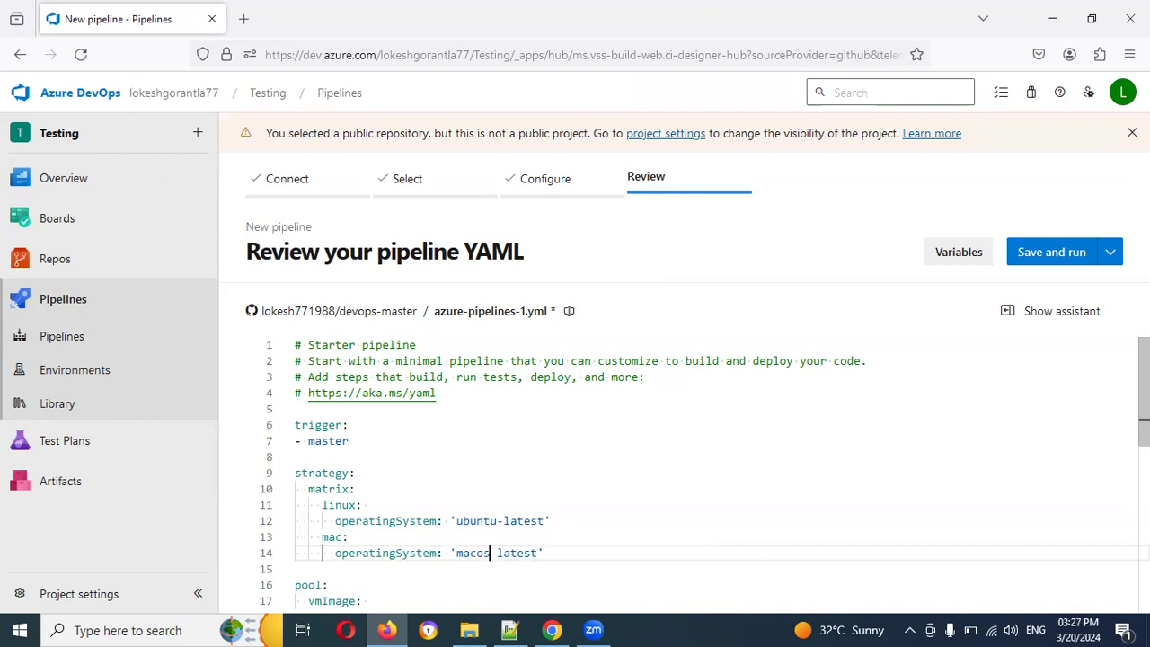
- Set the pool's vmImage to the matrix variable reference $(operatingSystem)
key(Down)
key(Down)
key(Down)
key(Down)
key(Down)
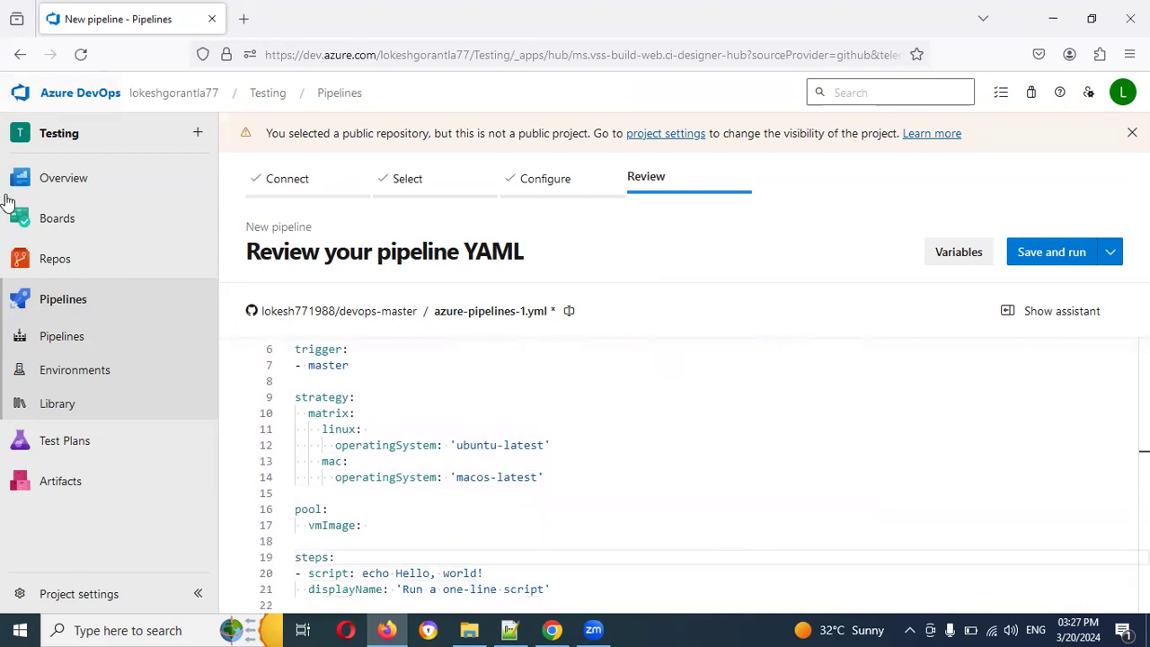
double_click(388, 478)
key(ctrl+c)
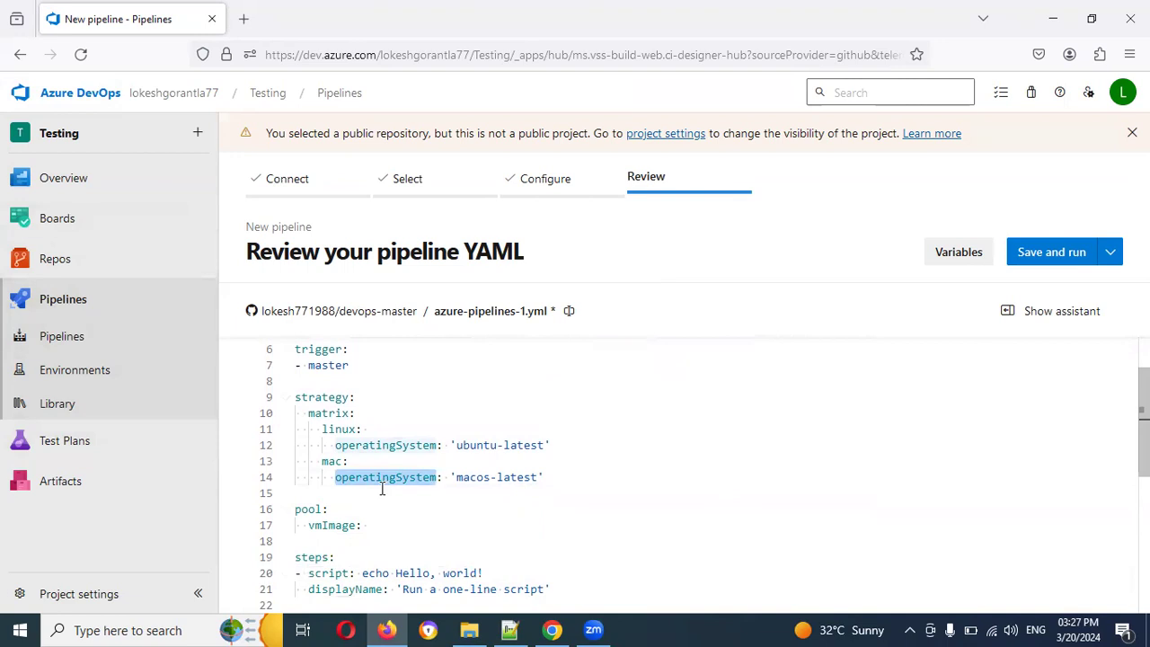
click(414, 516)
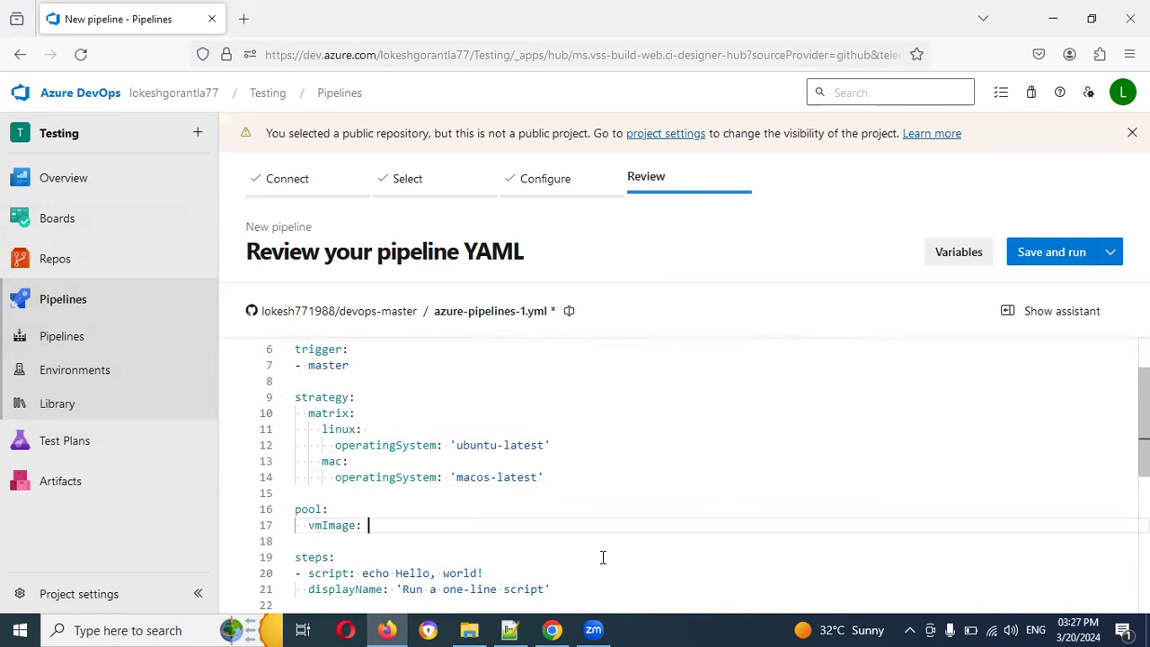
text($)
text({})
key(BackSpace)
key(BackSpace)
text(())
key(Left)
key(ctrl+v)
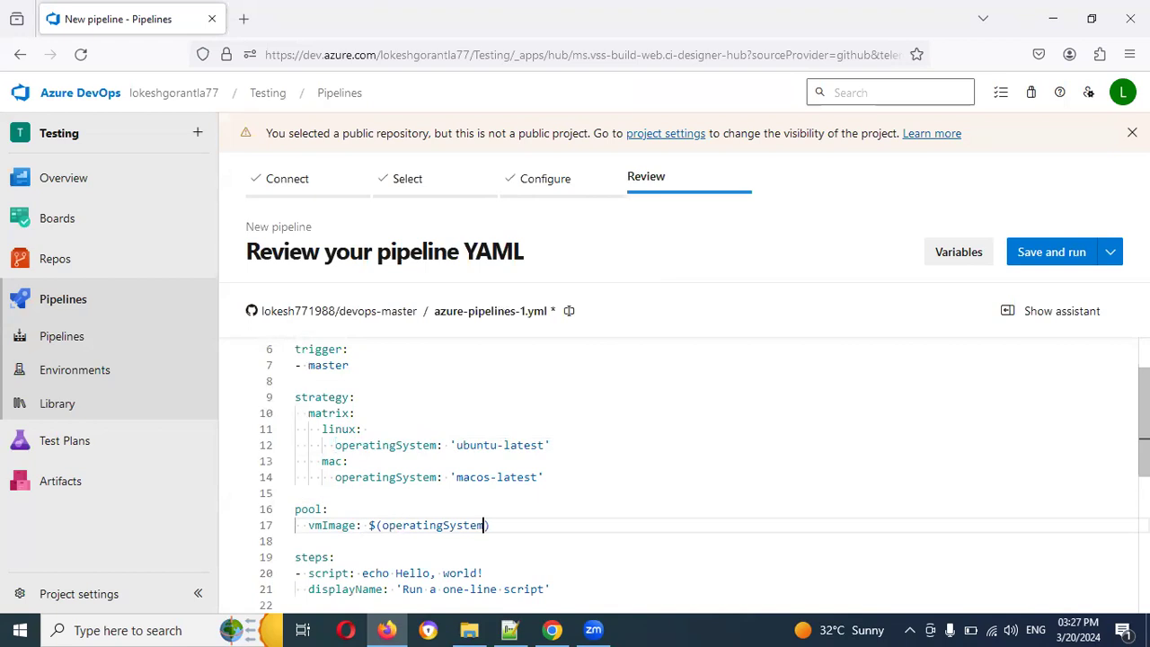
- Delete the multi-line script step from the end of the YAML, keeping only the one-line Hello, world! script
key(Down)
key(Down)
key(Down)
key(Down)
key(Down)
key(Down)
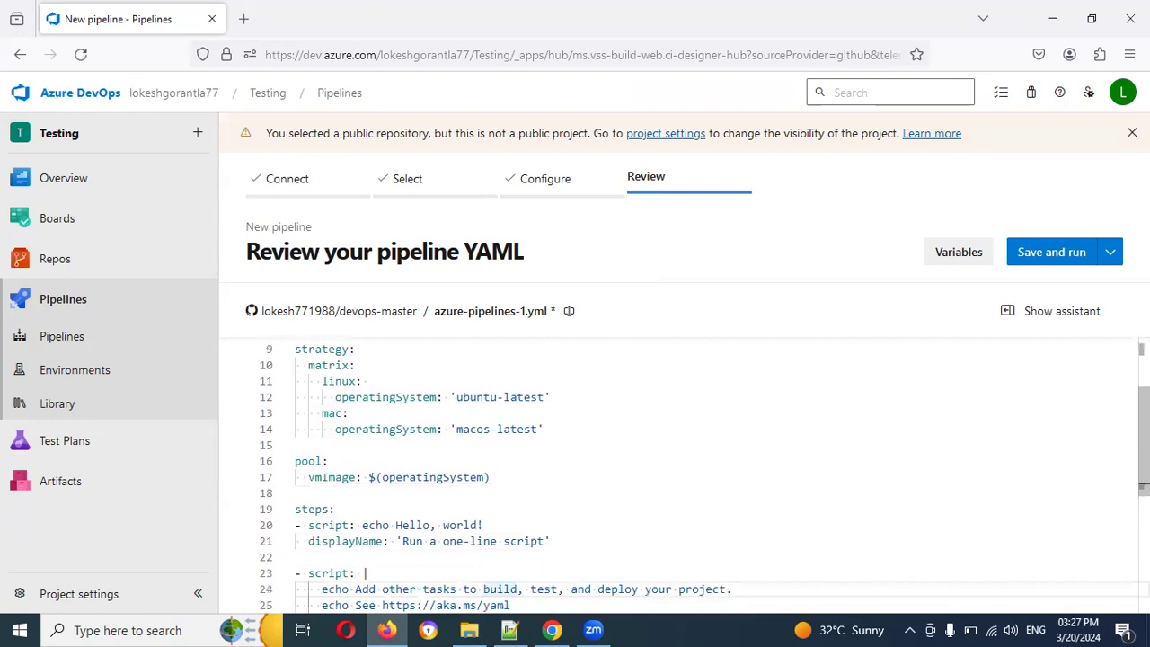
key(Down)
key(Down)
key(Down)
key(Down)
key(Up)
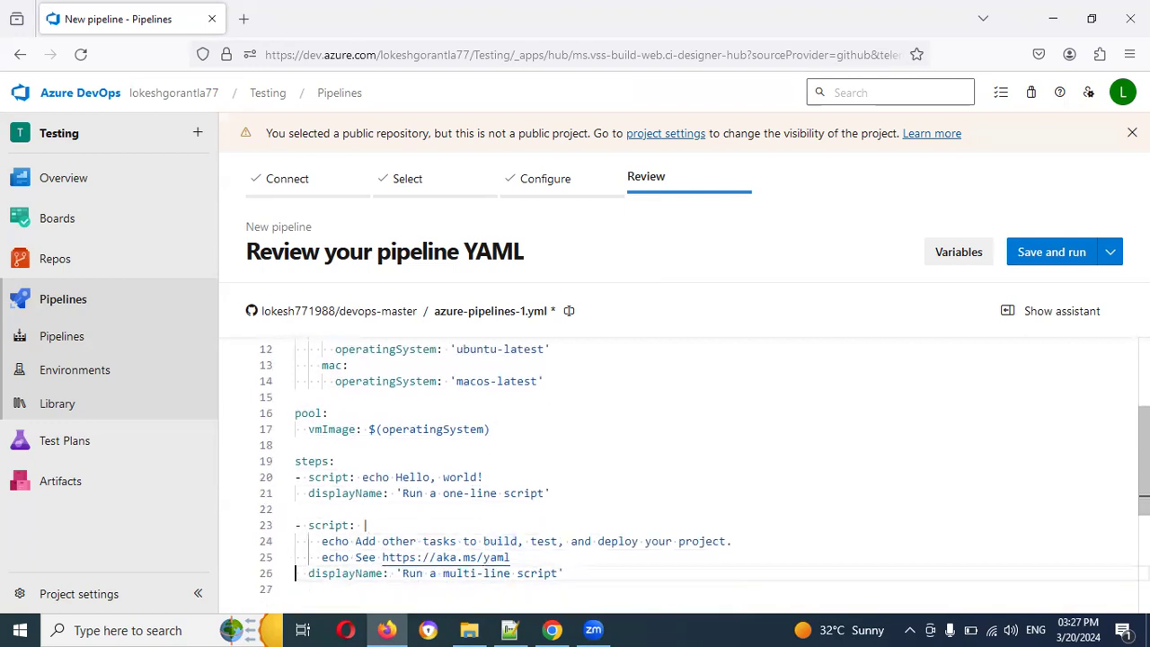
key(Up)
key(Up)
key(Up)
key(Up)
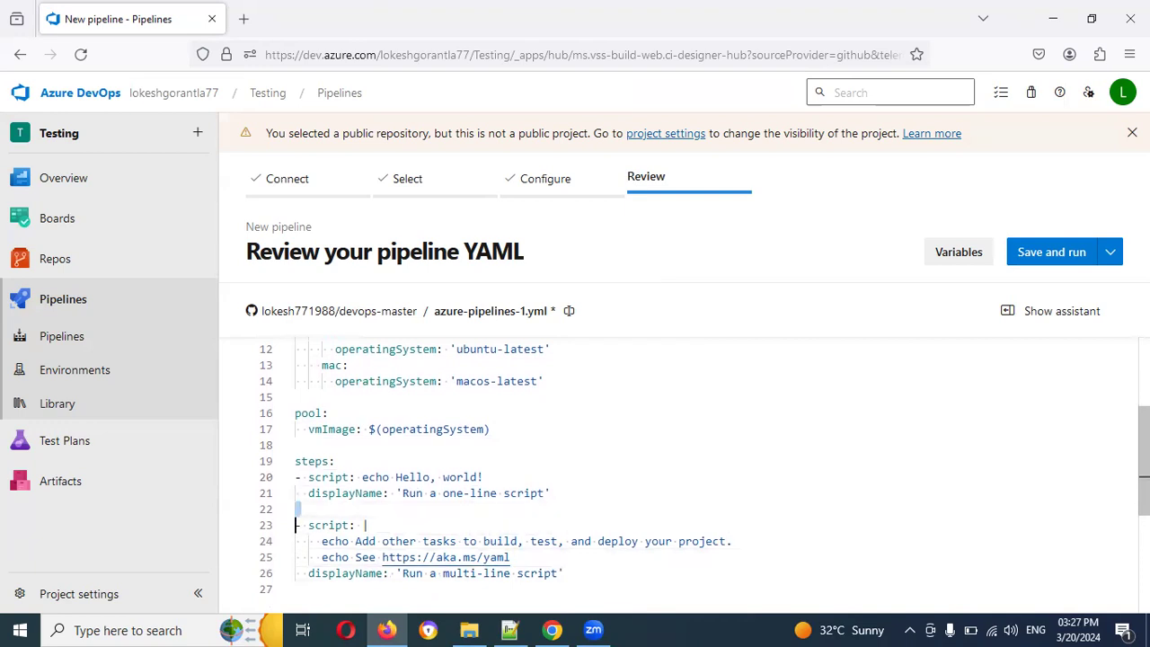
key(shift+Down)
key(shift+Down)
key(shift+Down)
key(shift+Down)
key(shift+Down)
key(Delete)
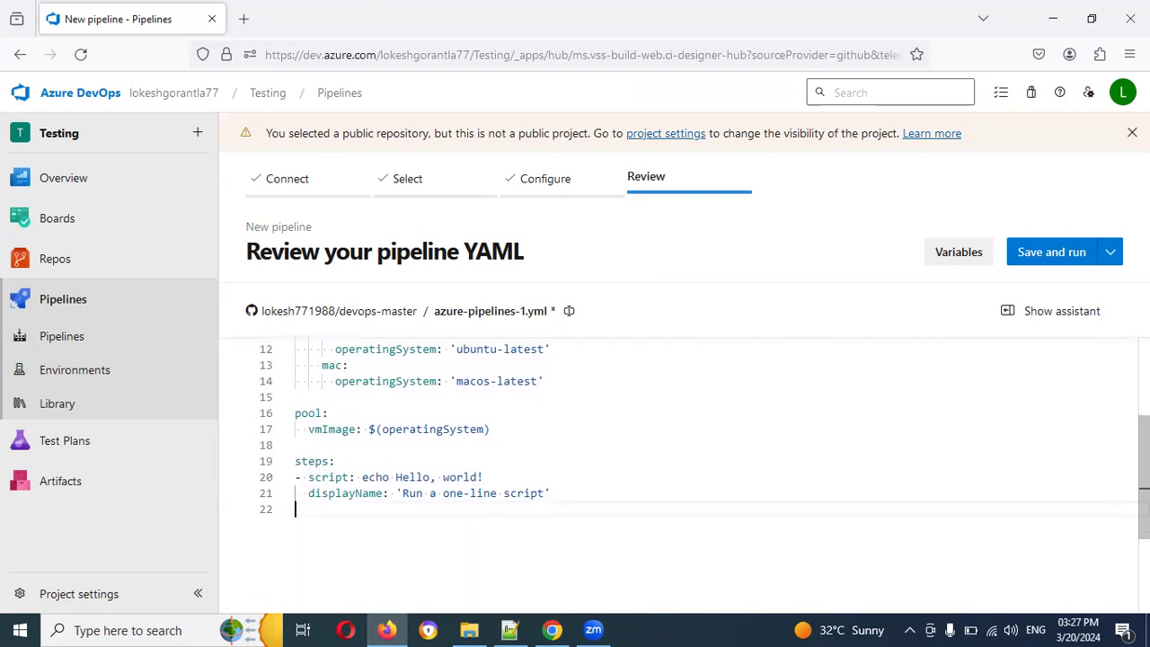
- Remove the empty last line of the YAML and replace the script's Hello, world! text with "running on operatingSystem"
key(BackSpace)
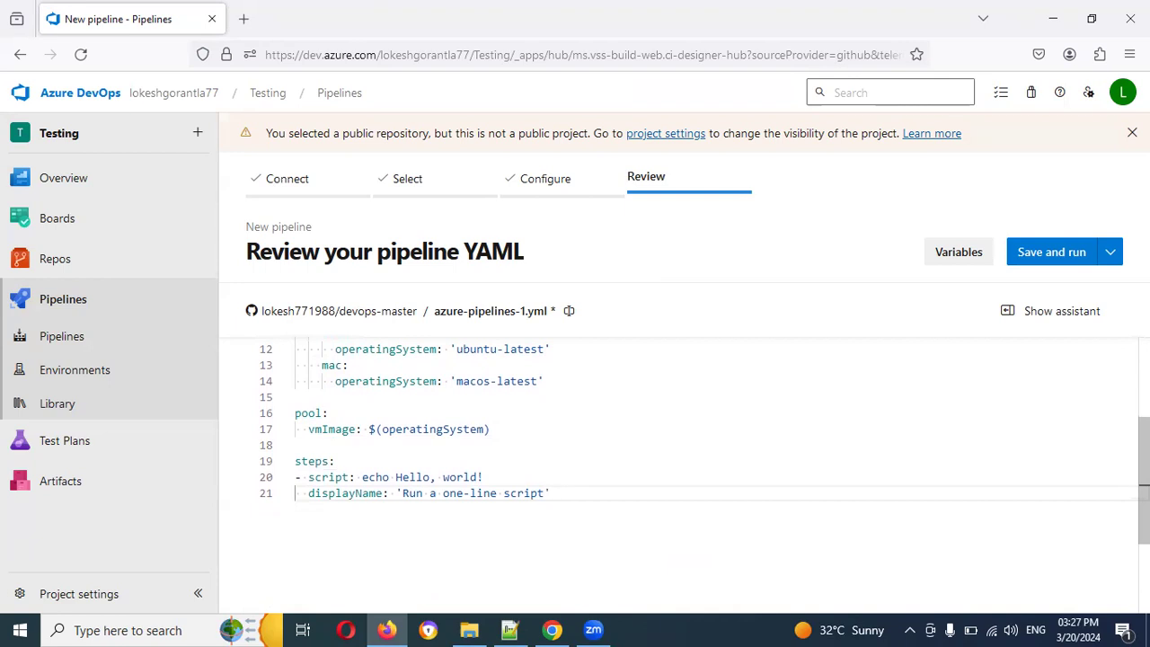
key(Up)
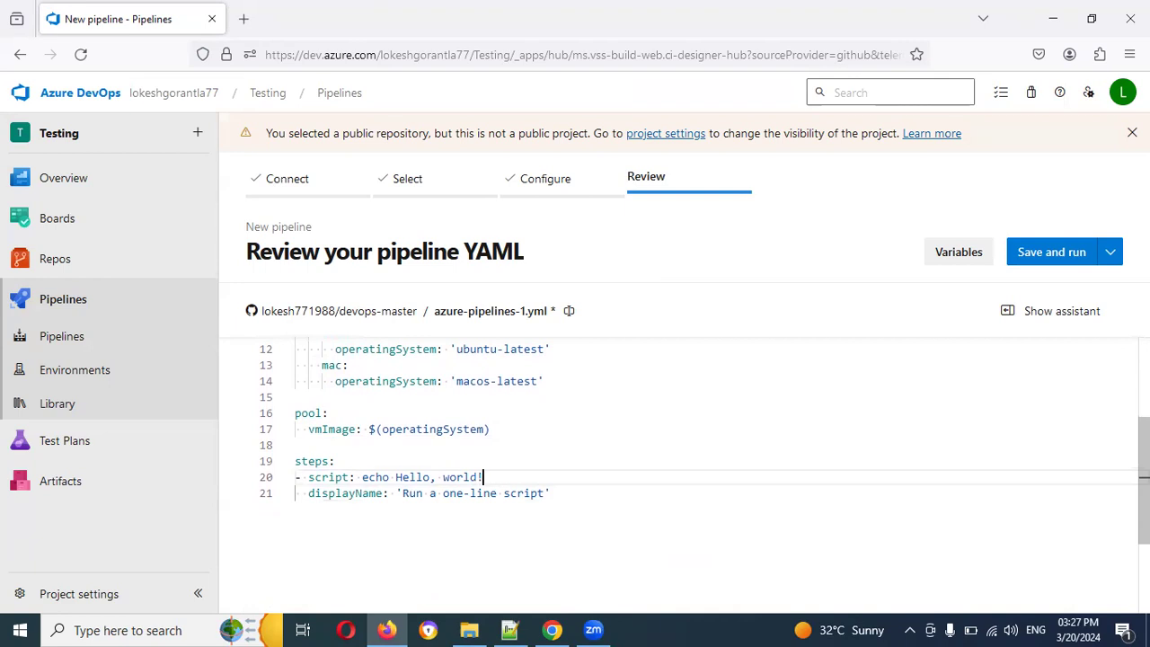
key(BackSpace)
key(BackSpace)
key(BackSpace)
key(BackSpace)
key(BackSpace)
key(BackSpace)
key(BackSpace)
key(BackSpace)
key(BackSpace)
key(BackSpace)
key(BackSpace)
text(ru)
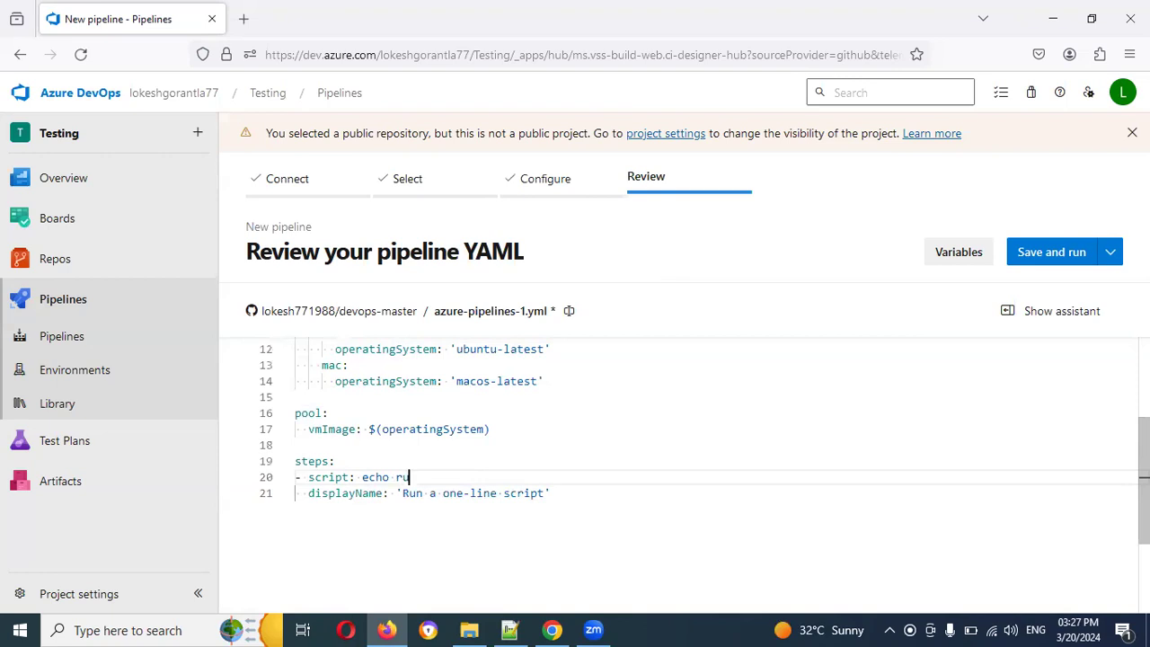
text(nning on operatingSystem)
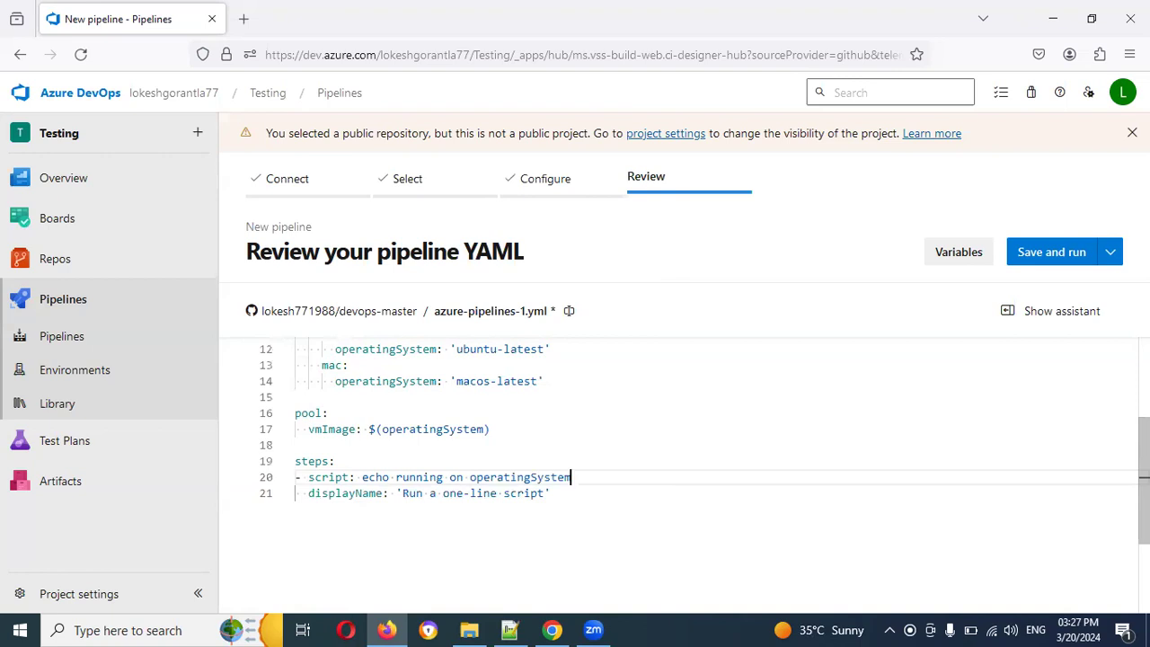
- Replace the plain word operatingSystem in the script's echo message with the variable reference $(operatingSystem)
key(BackSpace)
key(BackSpace)
key(BackSpace)
key(BackSpace)
key(BackSpace)
key(BackSpace)
key(BackSpace)
key(BackSpace)
key(BackSpace)
key(BackSpace)
key(BackSpace)
key(BackSpace)
key(BackSpace)
key(BackSpace)
text($)
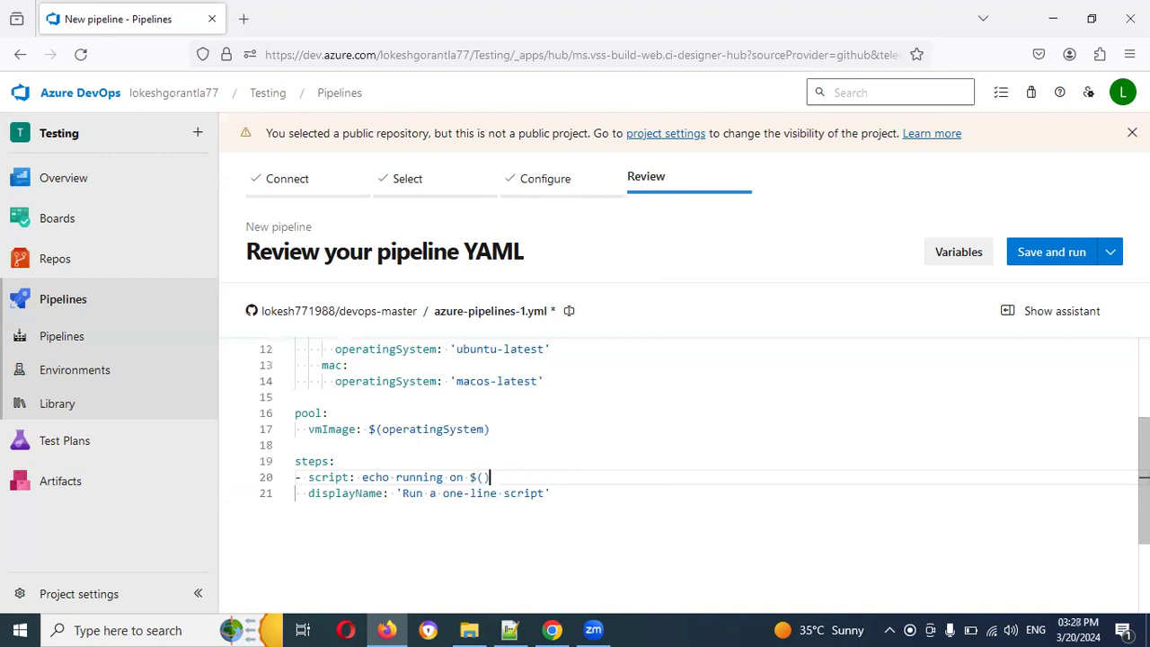
text((operatingSystem)
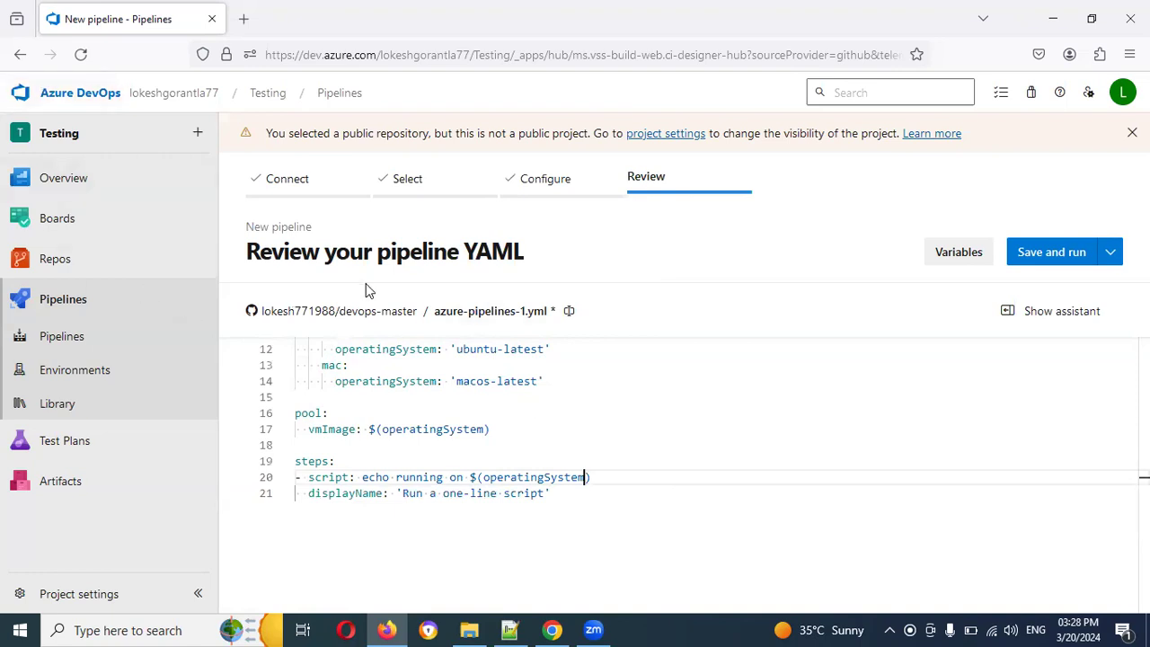
- Review the YAML's strategy matrix, the pool's vmImage setting and the echo script line
scroll(413, 428, up, 2)
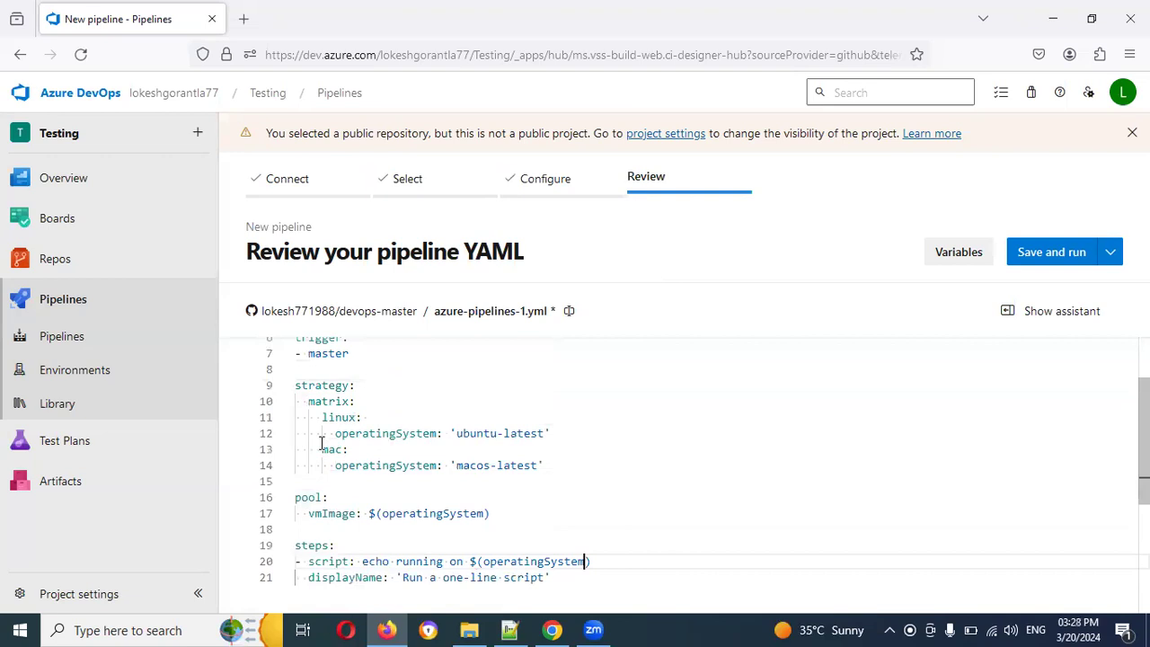
drag(297, 389, 558, 464)
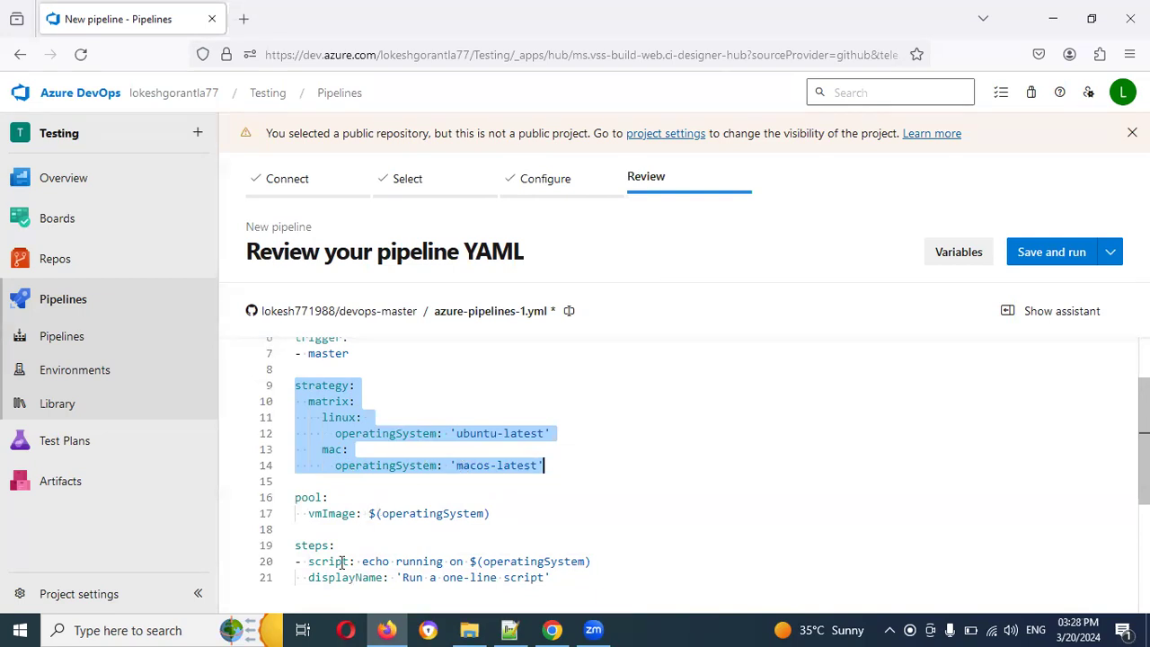
scroll(450, 498, down, 2)
double_click(328, 429)
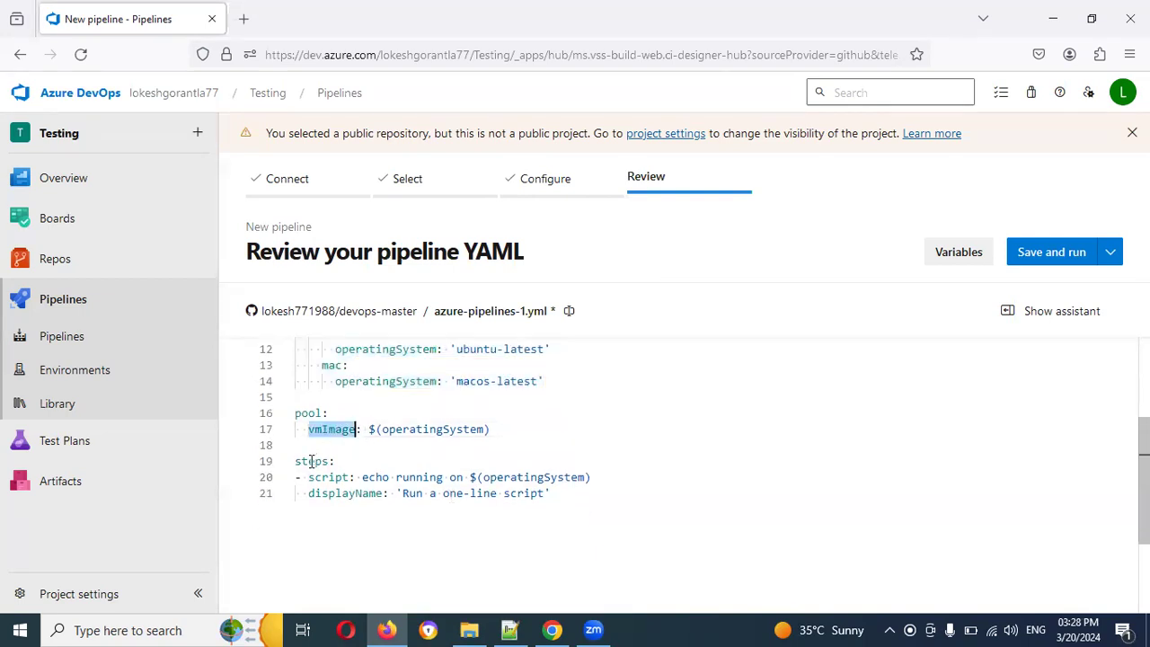
click(421, 477)
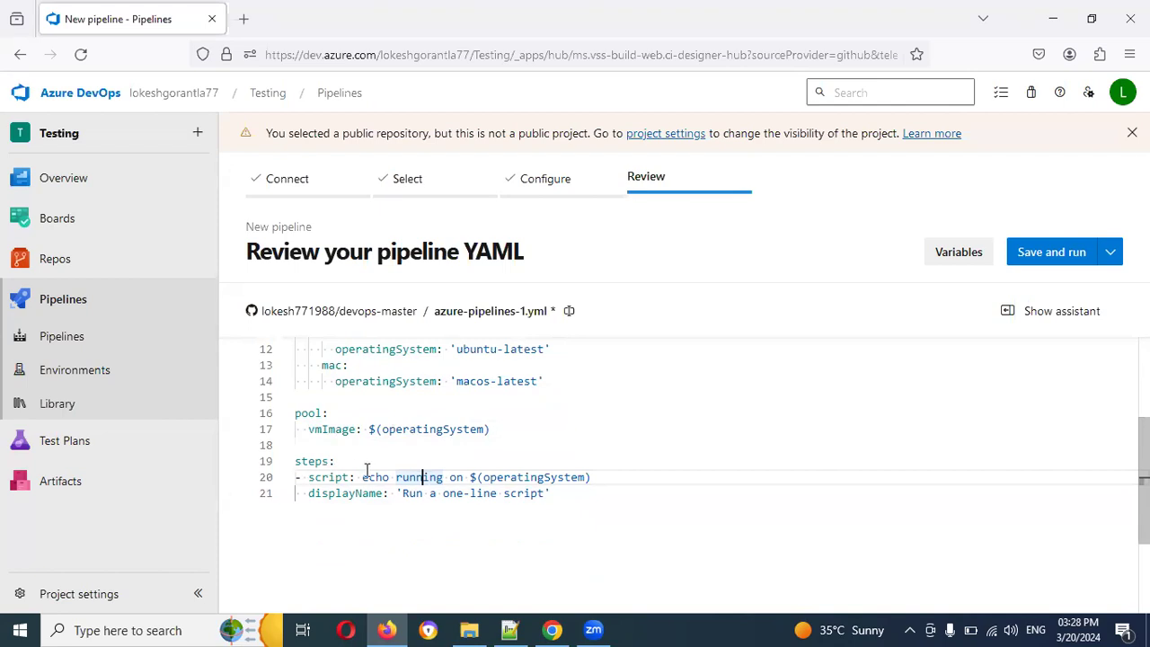
- Rename the pipeline YAML file as azure-pipelines-multiple-agents.yml
click(1053, 255)
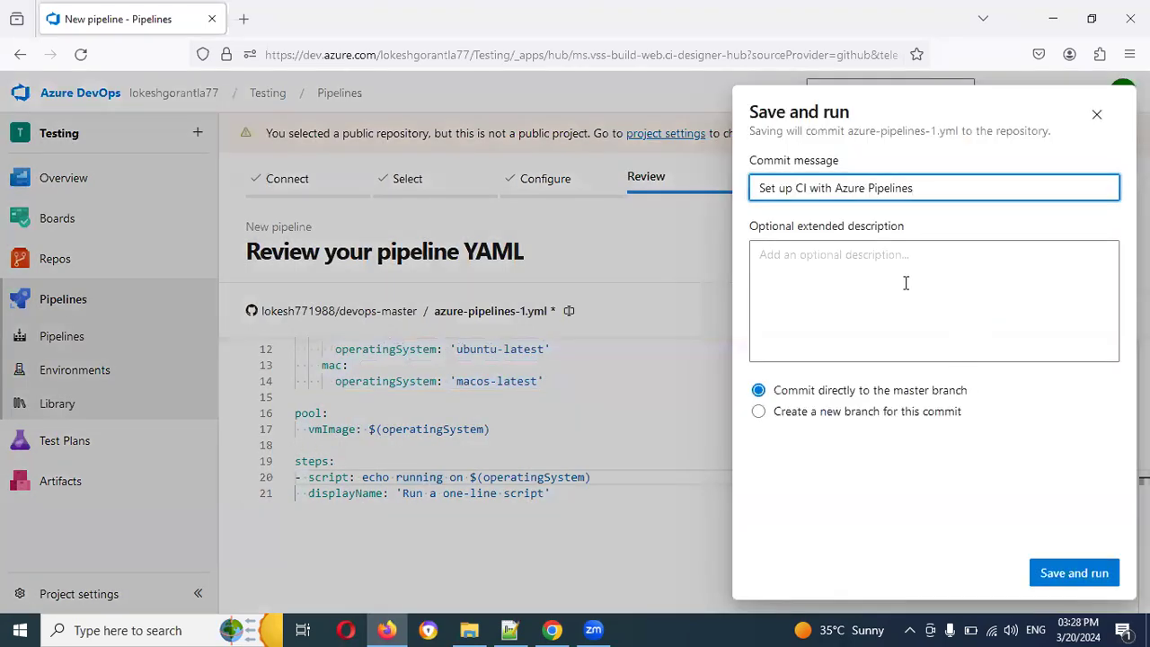
click(1096, 115)
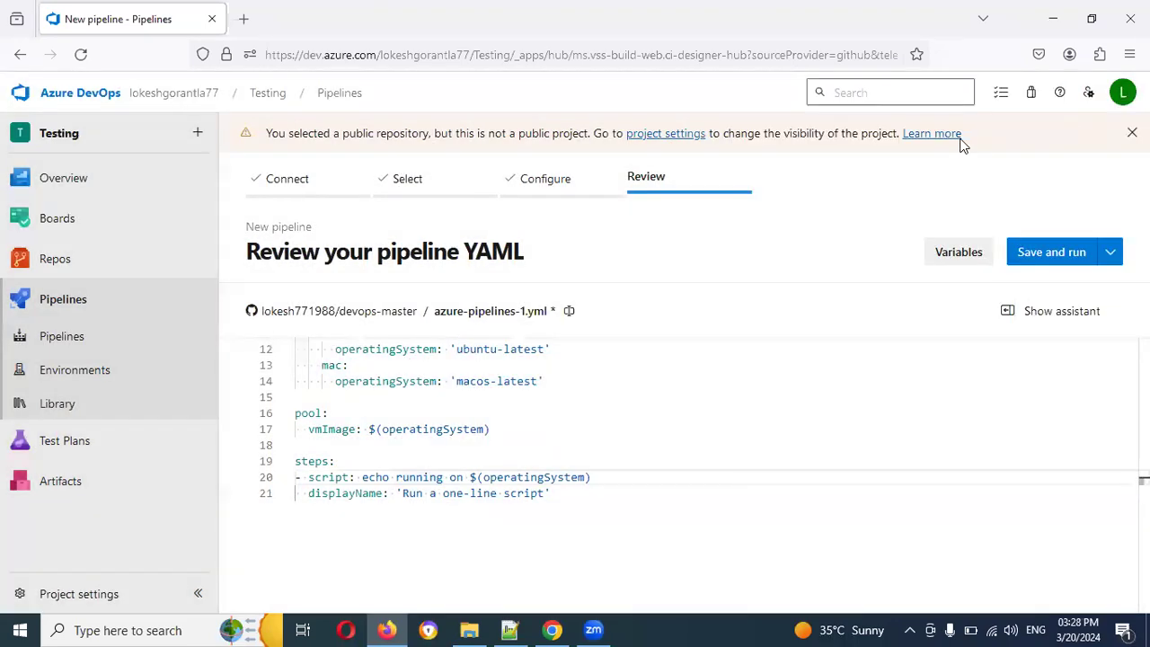
click(568, 310)
click(566, 310)
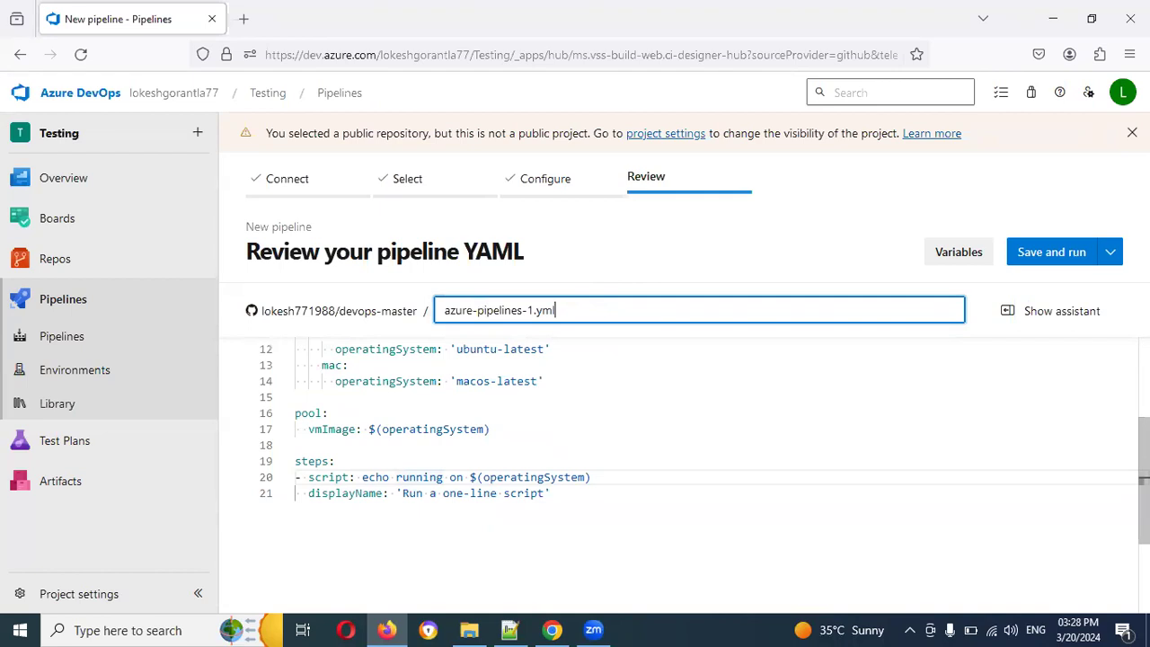
key(BackSpace)
text(multiple)
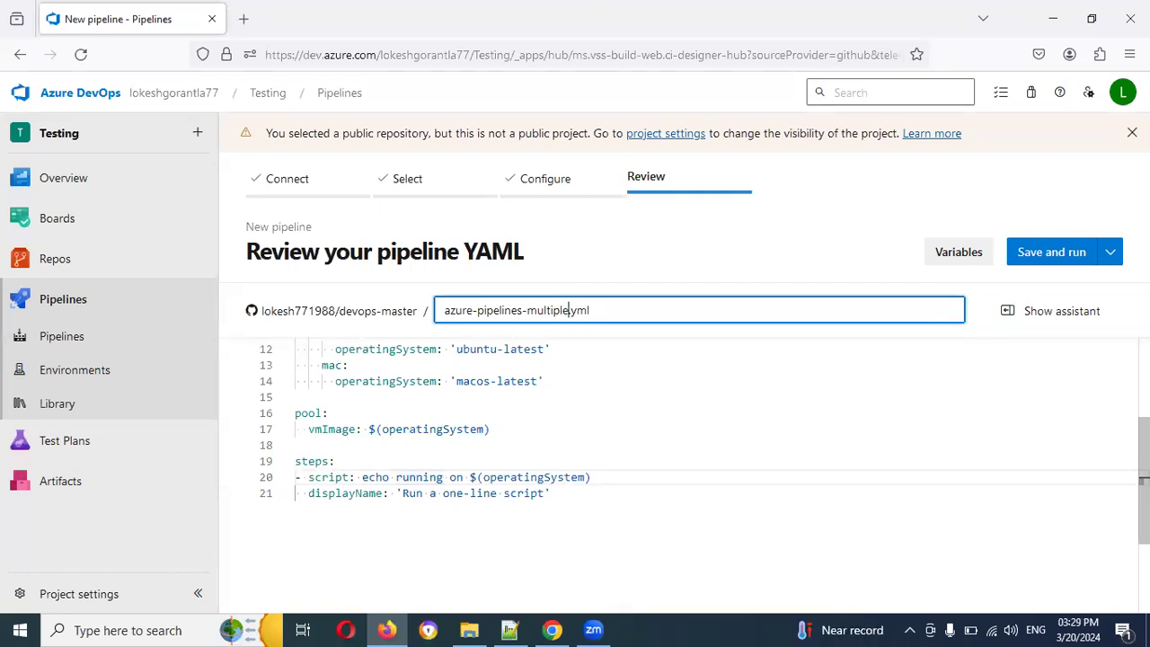
text(a)
key(BackSpace)
text(-agents)
- Save and run the pipeline with a commit directly to the master branch, and open the run's queued job
click(1063, 257)
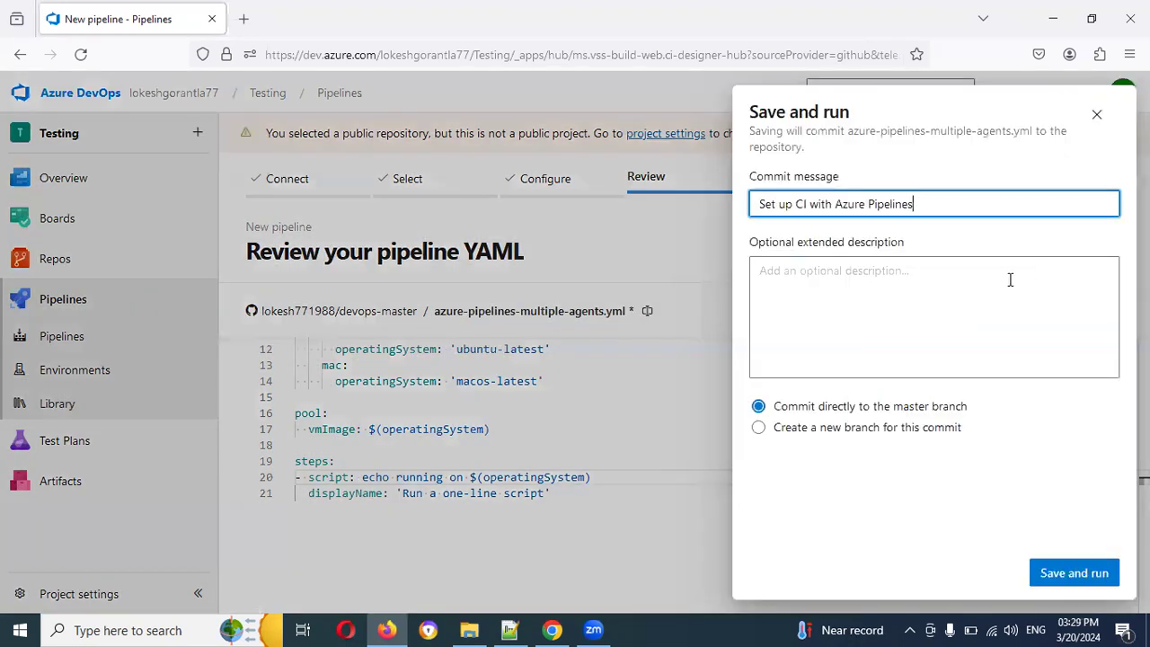
click(1070, 579)
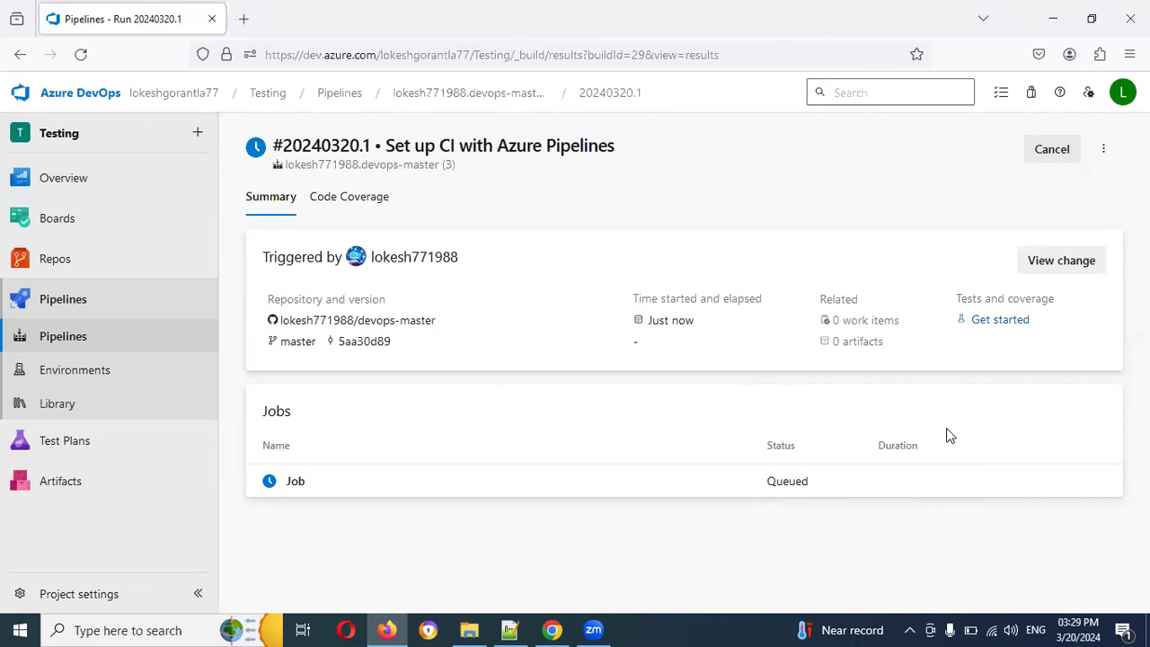
click(298, 482)
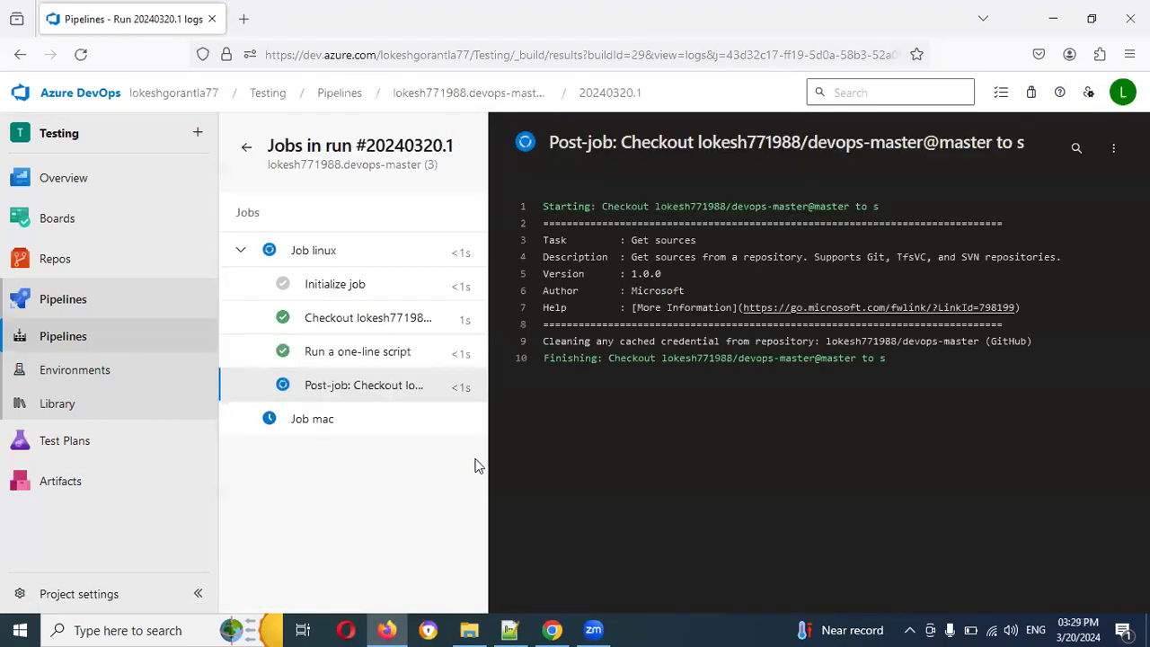
- Examine the linux job's one-line script and checkout logs and the agent image listed in its job details
click(365, 363)
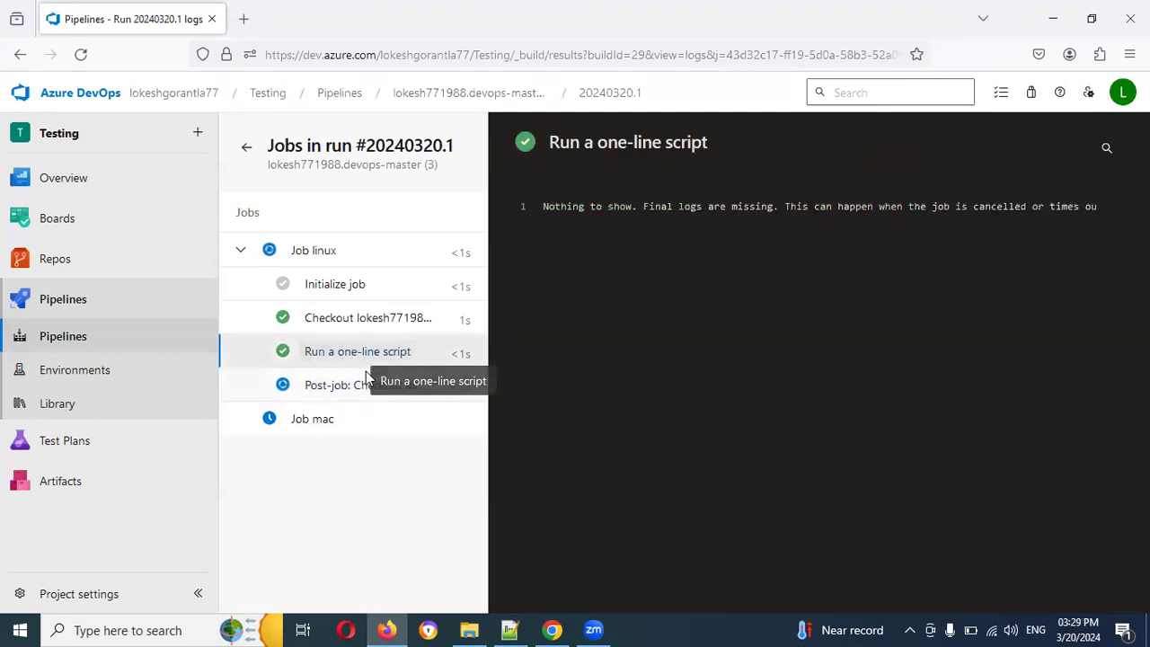
click(374, 325)
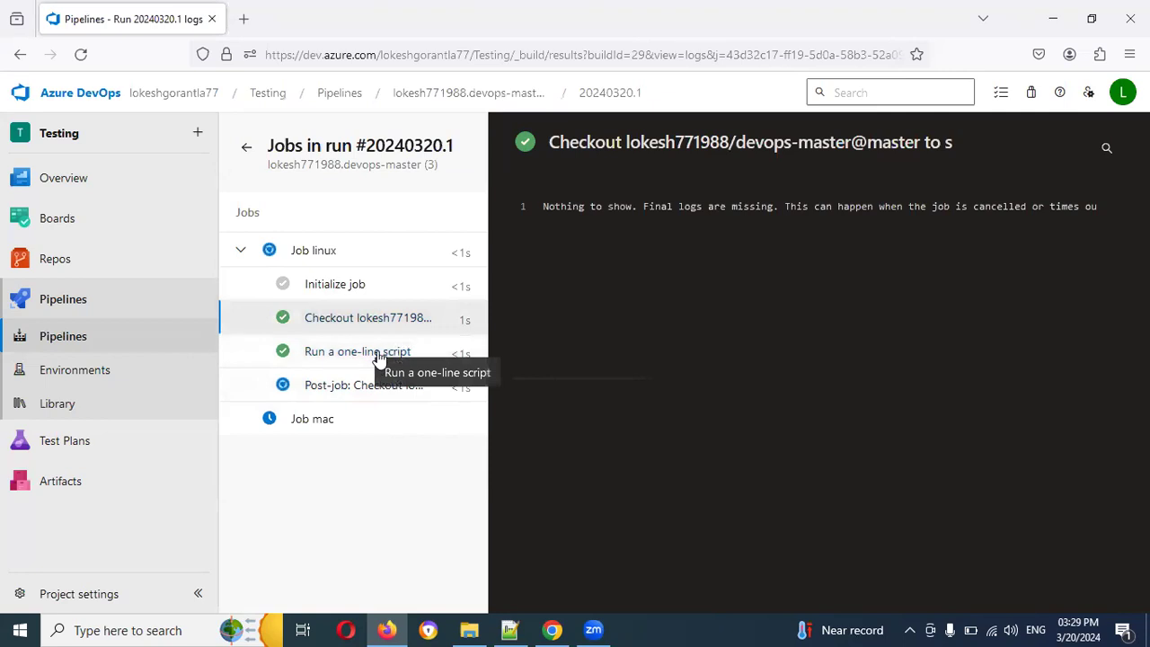
mouse_move(7, 199)
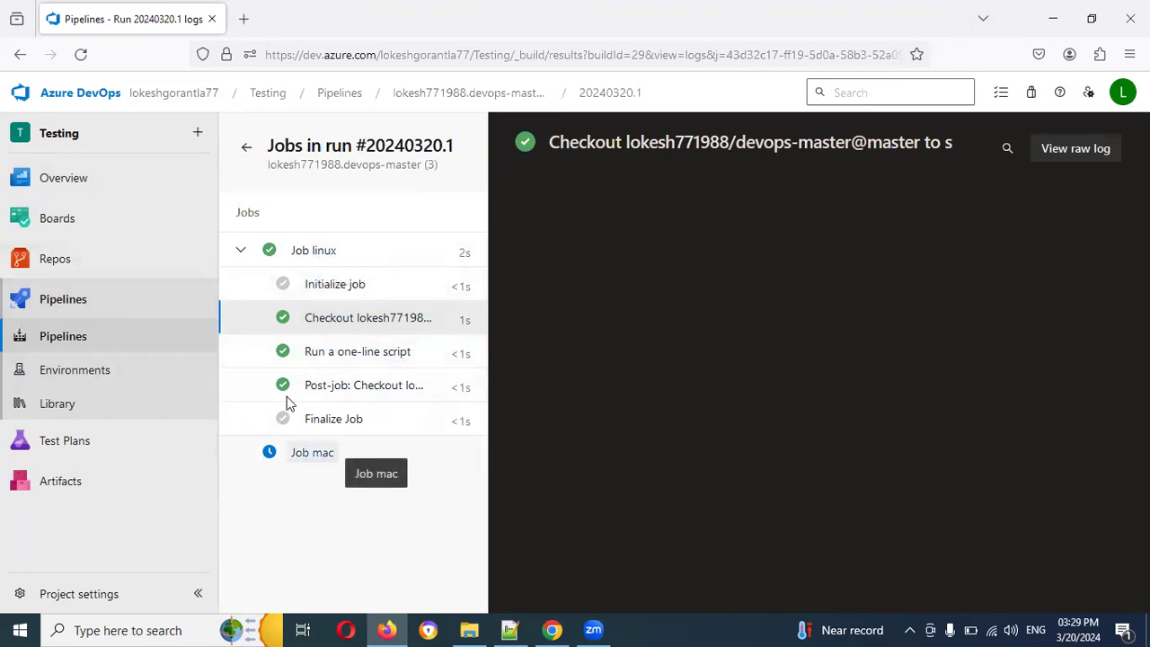
click(310, 255)
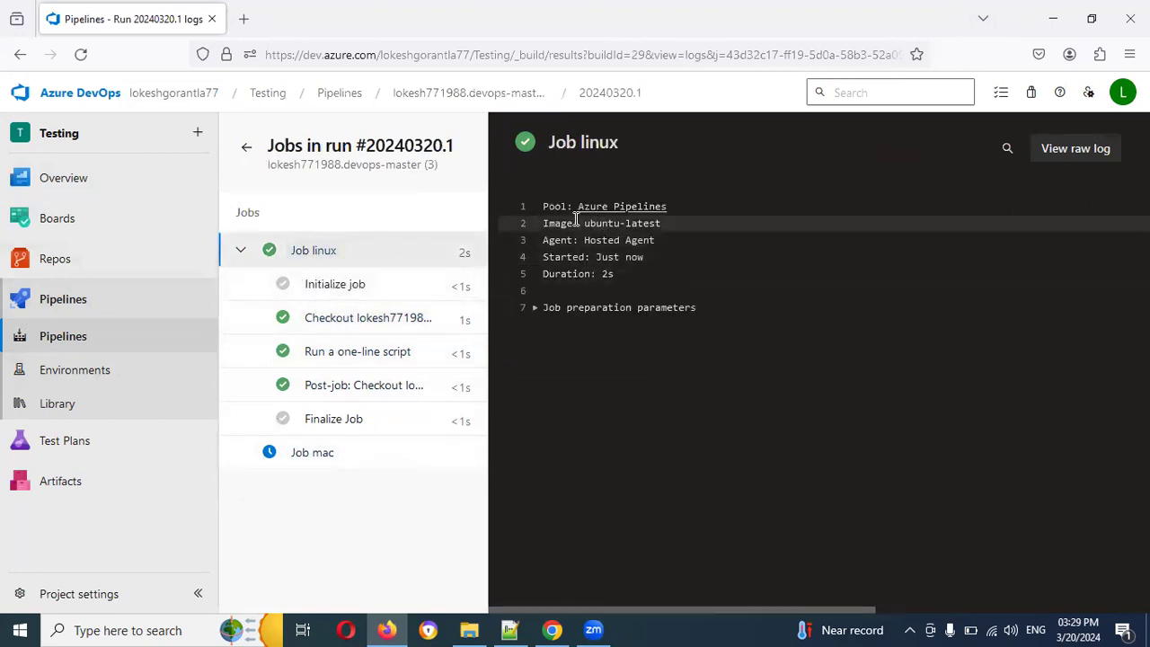
drag(581, 222, 665, 224)
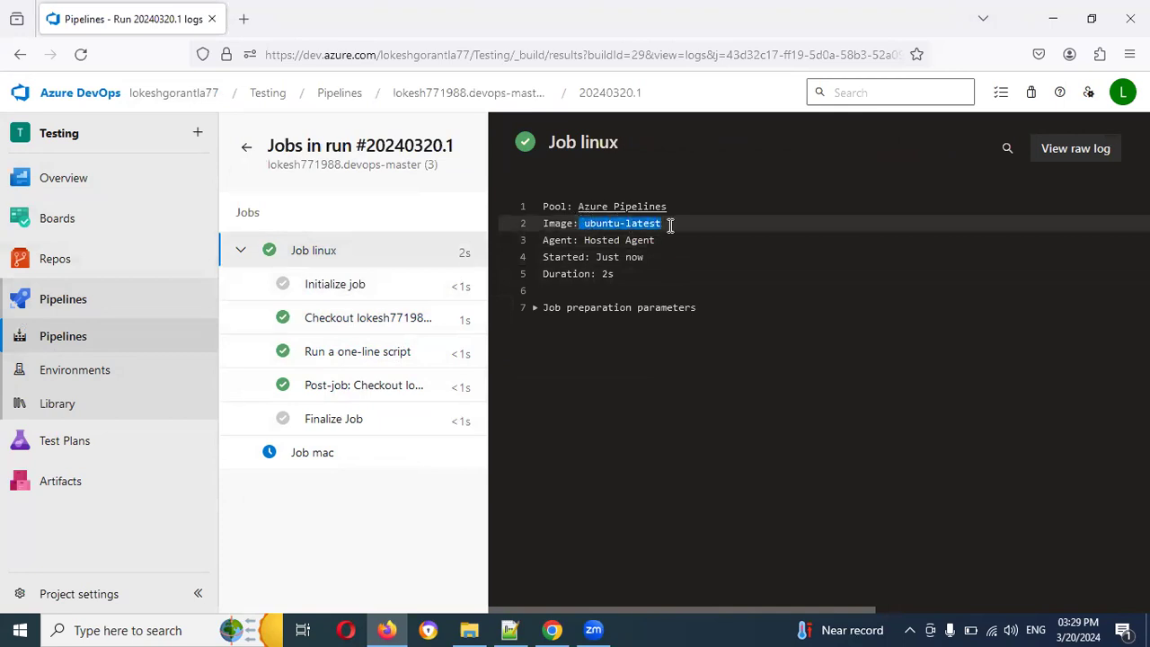
click(243, 249)
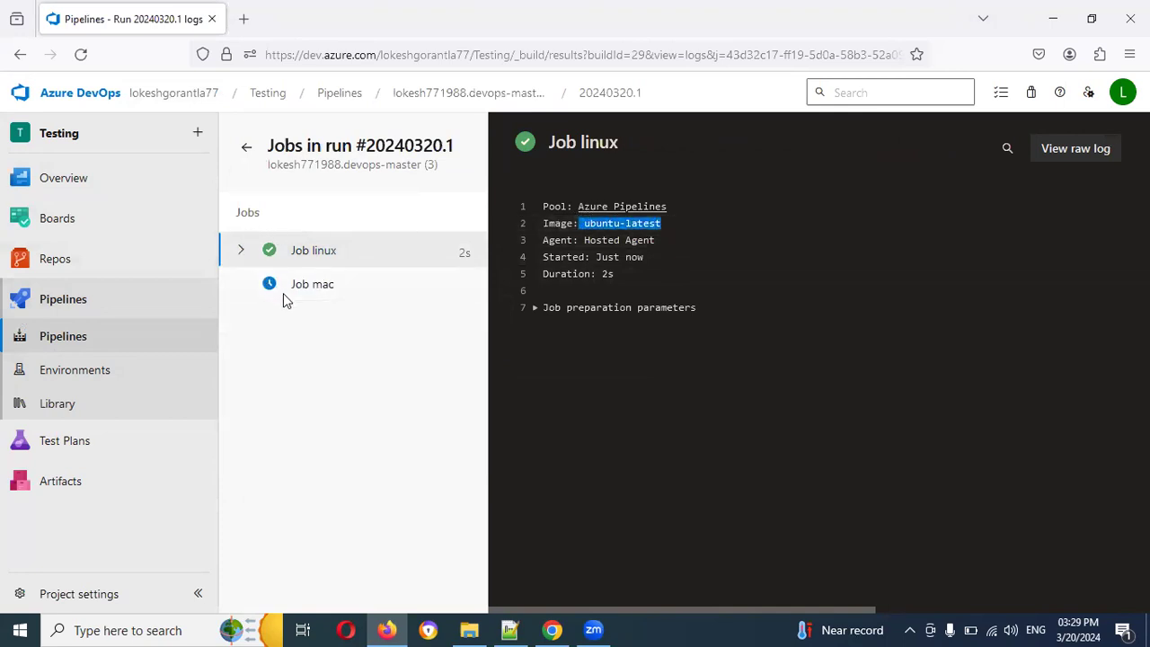
- Open the mac job from the run summary and examine its step logs, including the agent machine name under Initialize job
click(244, 152)
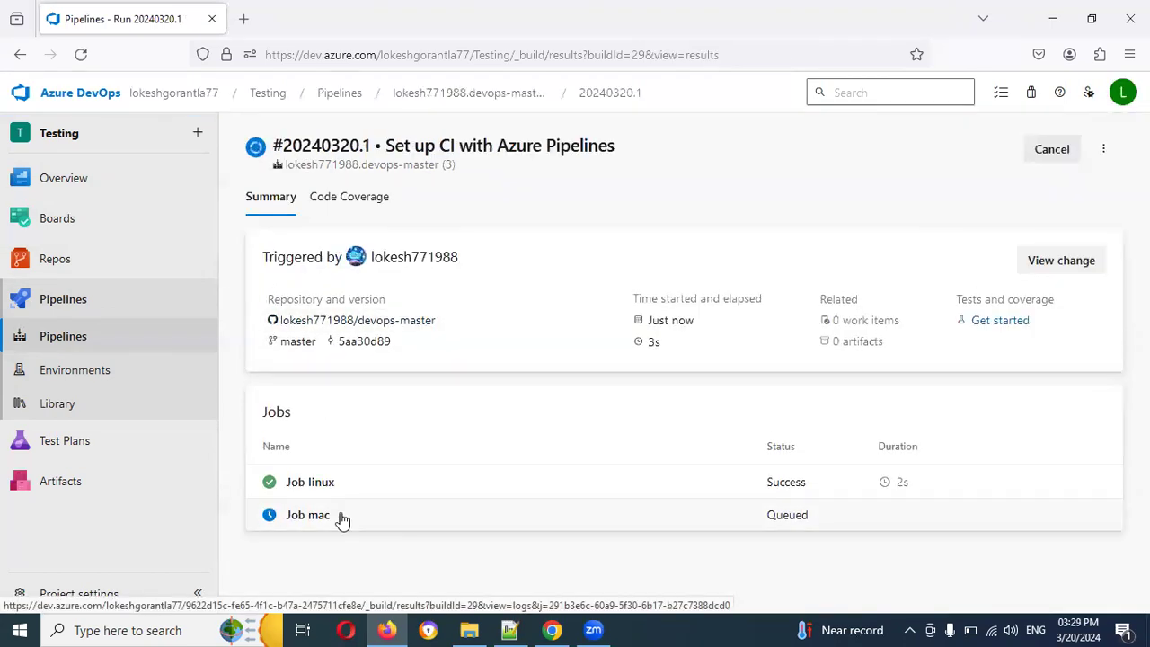
click(307, 521)
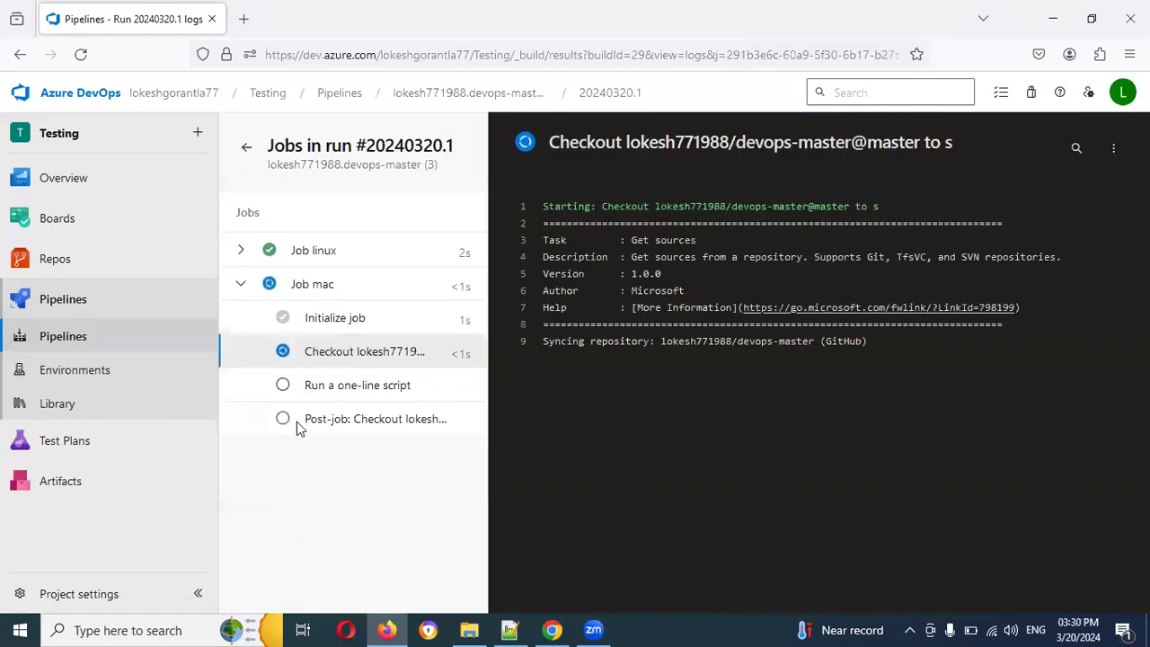
click(336, 319)
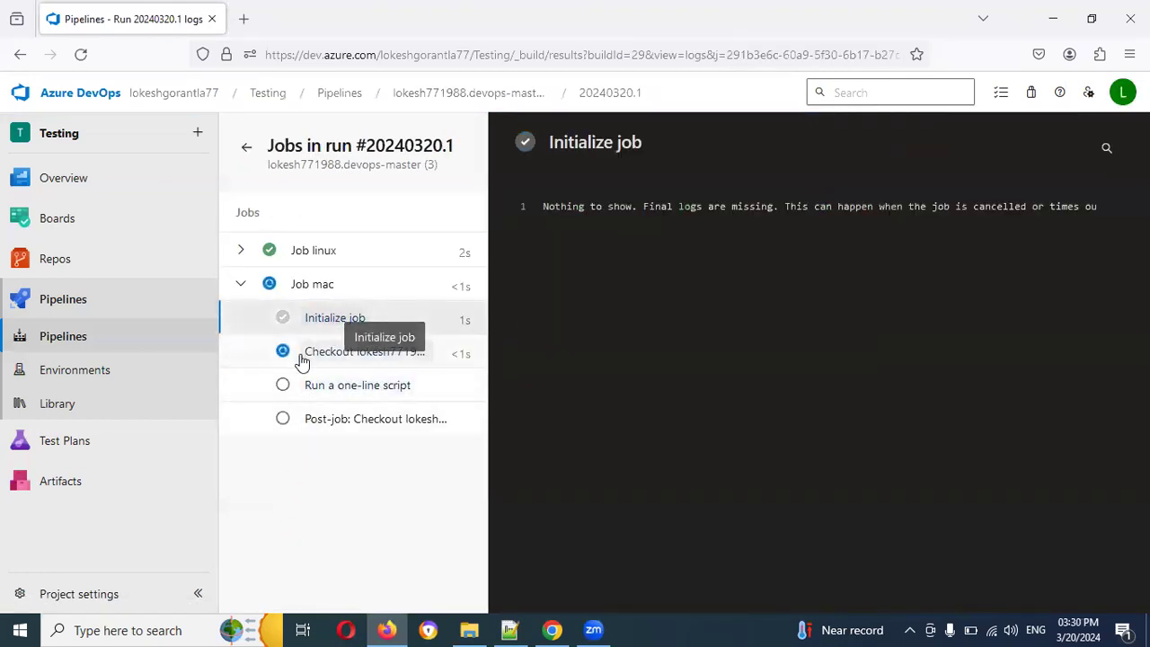
click(335, 422)
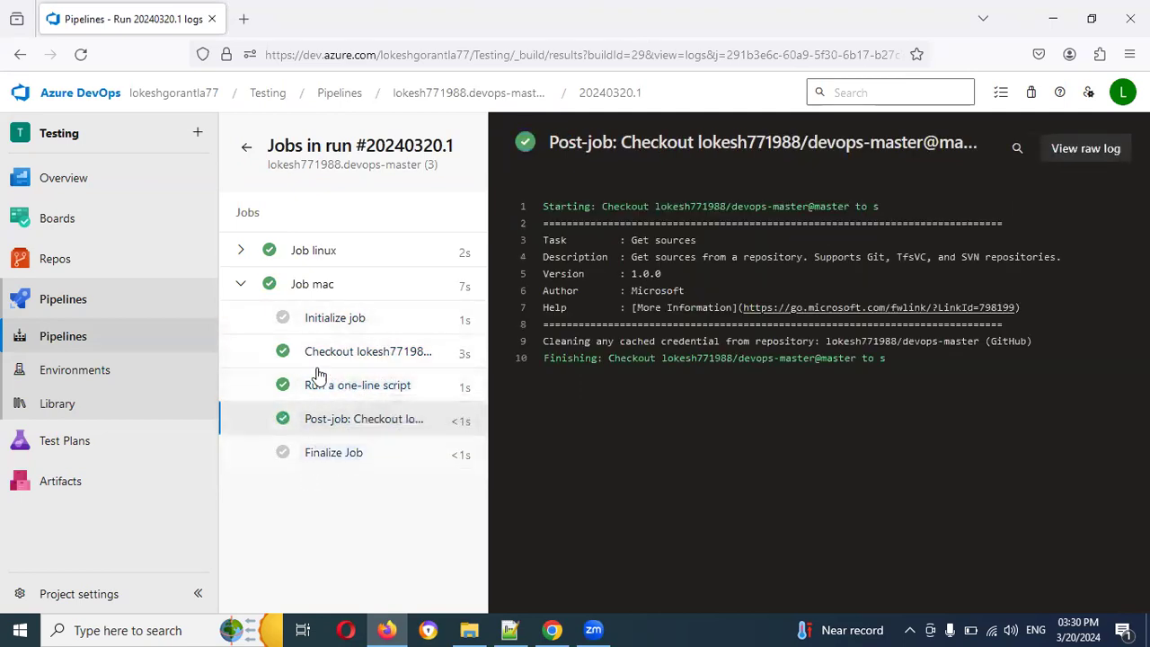
click(324, 317)
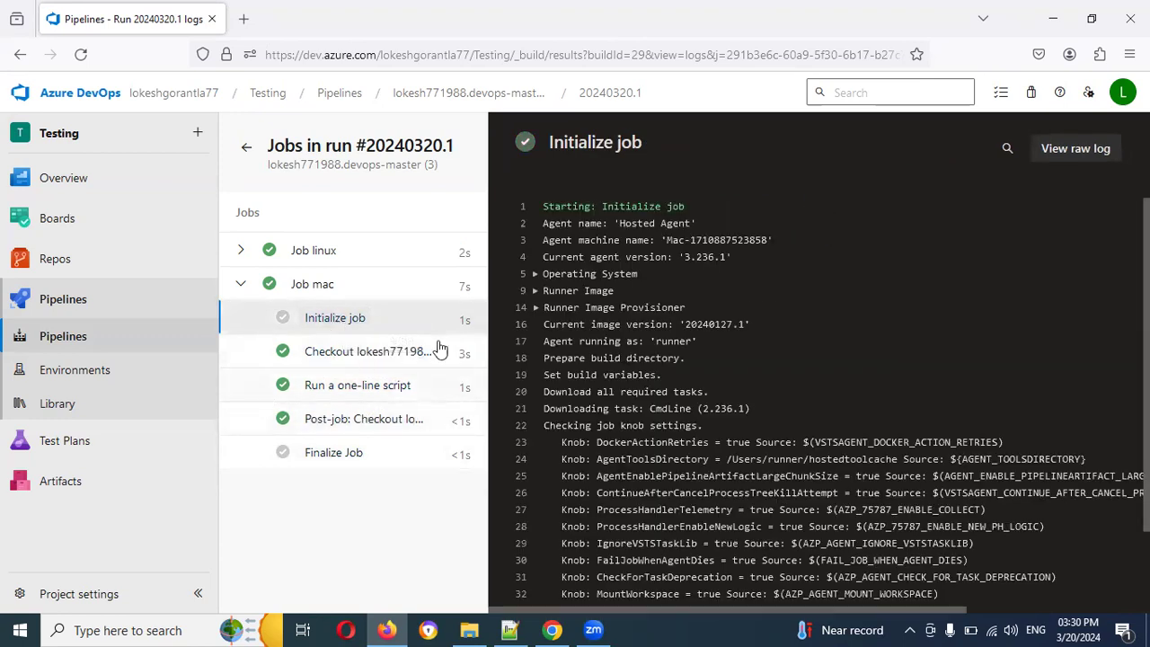
drag(667, 238, 742, 233)
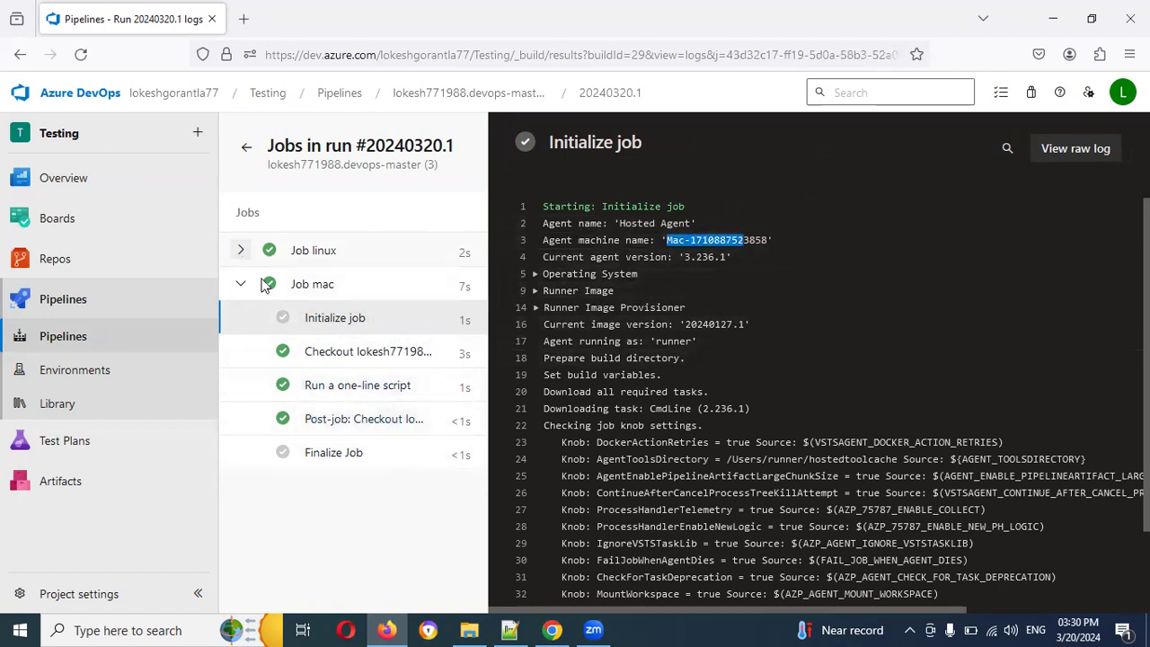
- Compare the agent machine names in the linux and mac Initialize job logs, and view the linux post-job checkout log
click(241, 250)
click(348, 285)
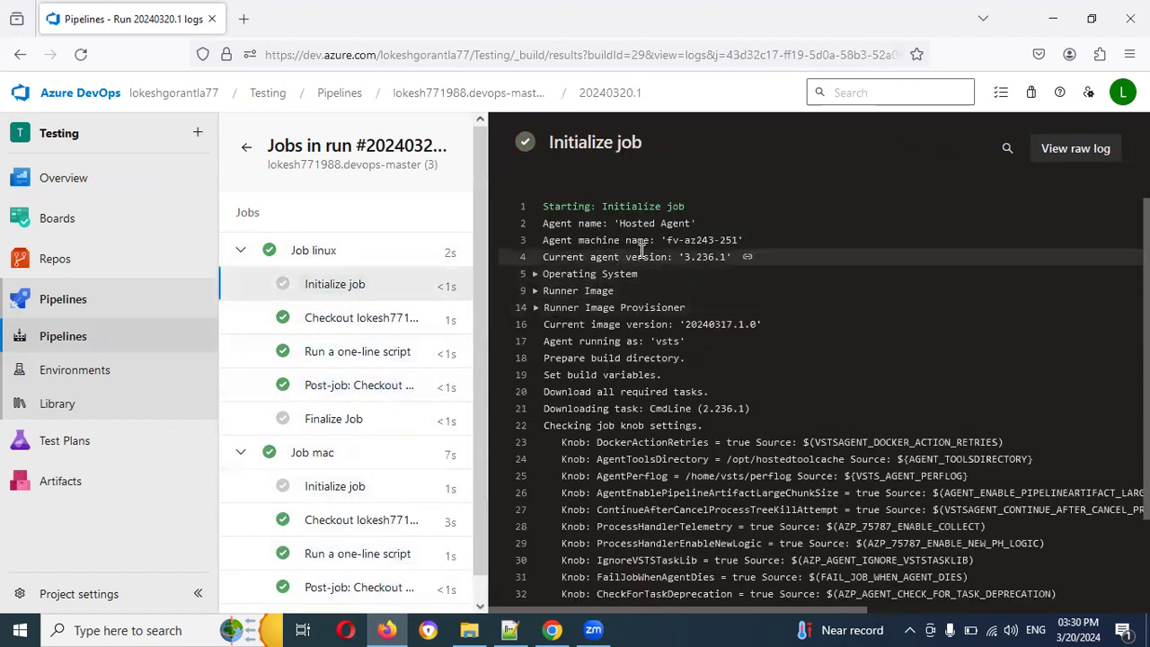
drag(669, 240, 765, 225)
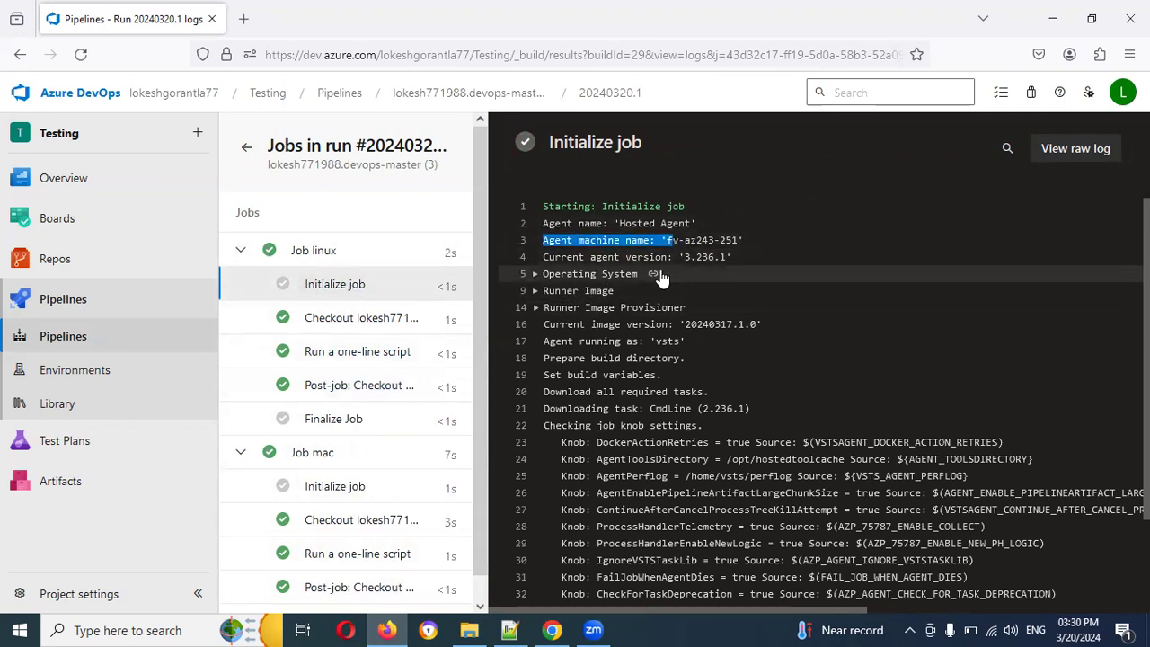
click(328, 486)
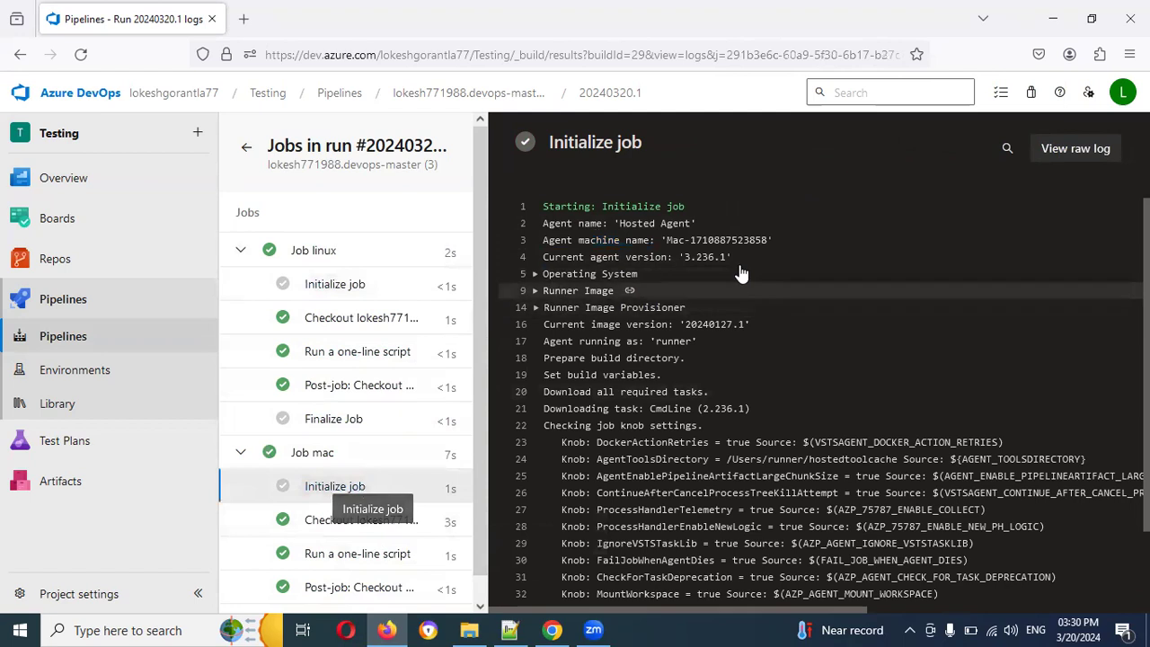
drag(675, 243, 696, 242)
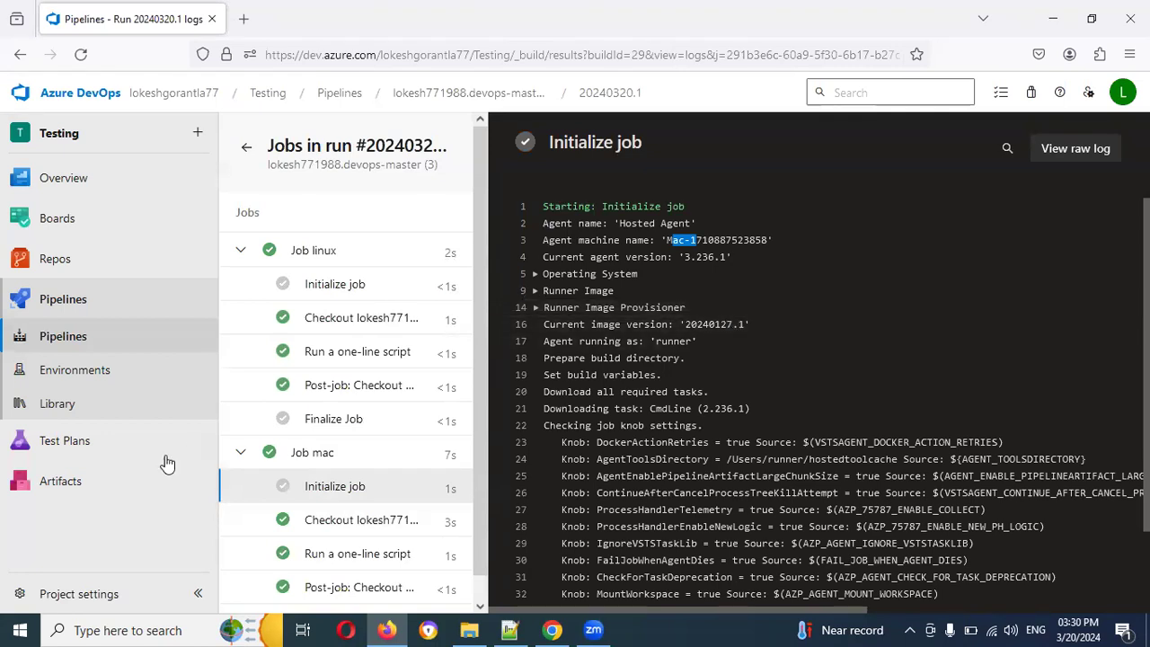
click(380, 388)
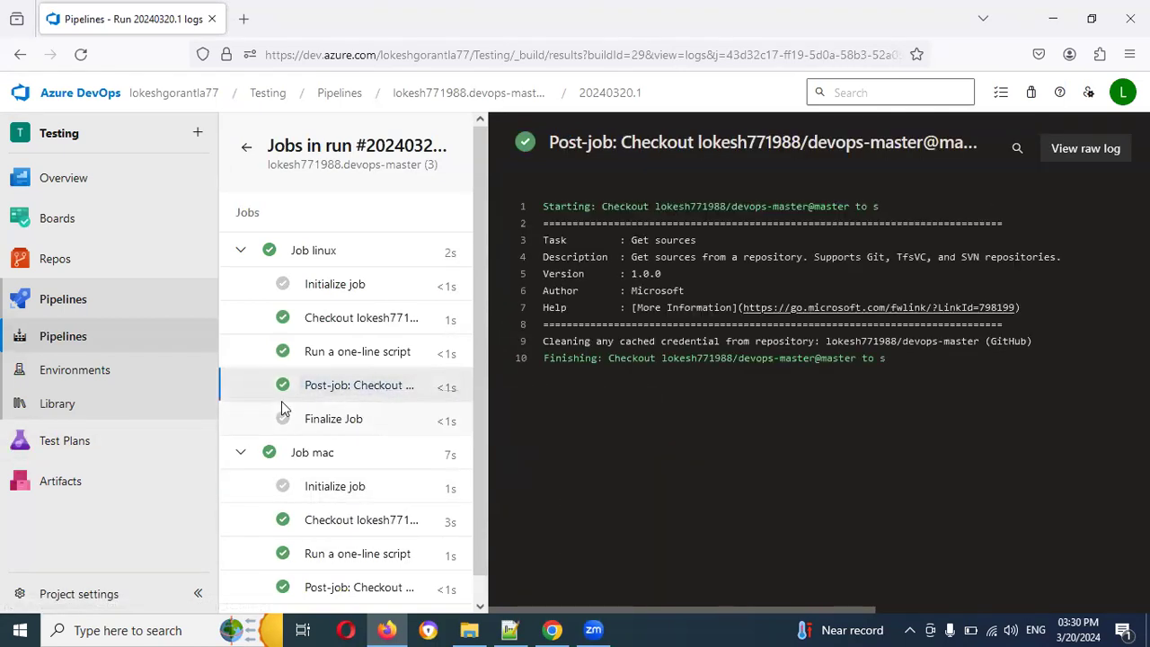